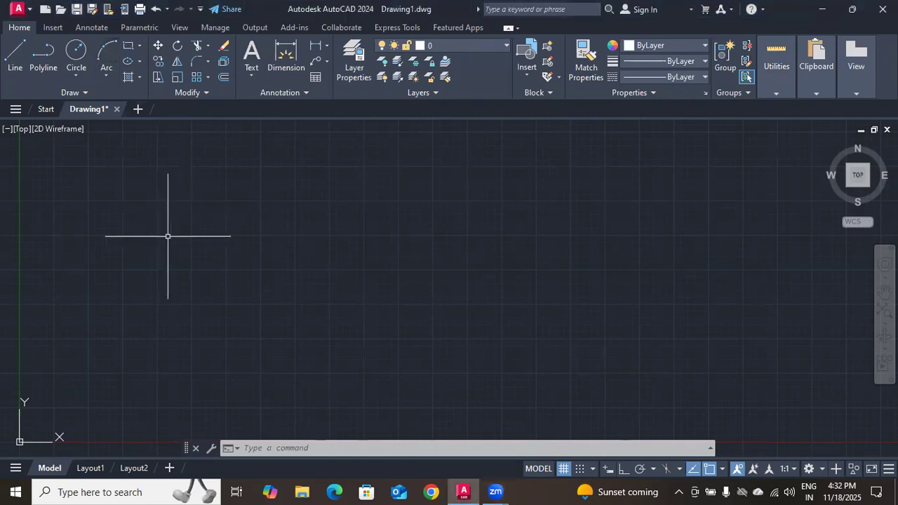
Draw two separate three-point arcs, an upward-bulging one and a downward-sagging one to its lower right, with a gap between them
left_click(108, 61)
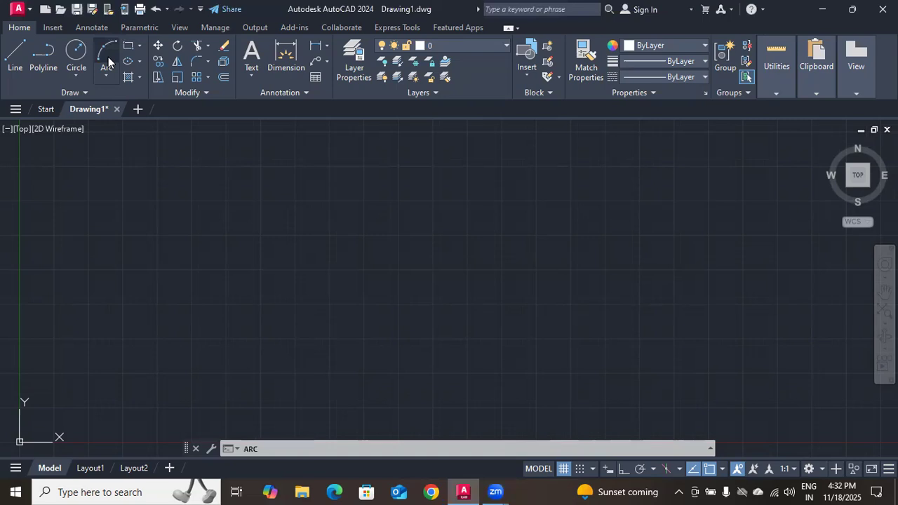
left_click(148, 240)
left_click(226, 181)
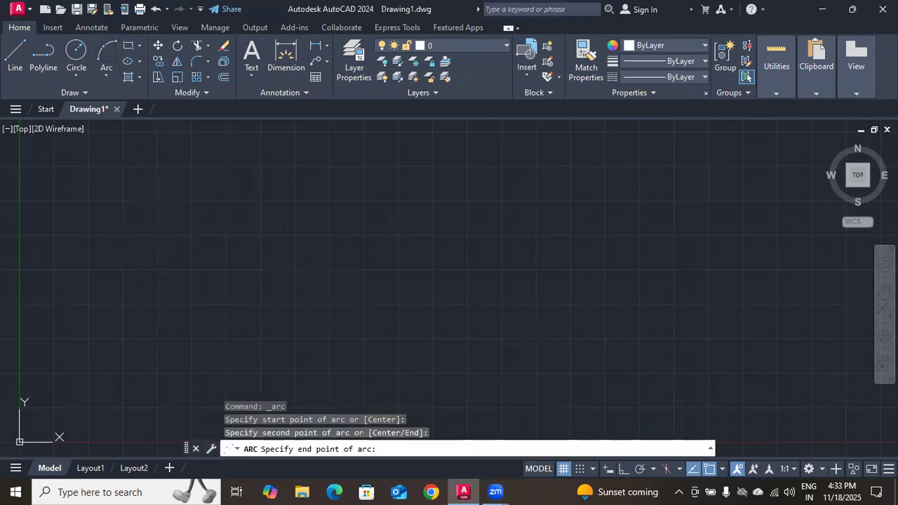
left_click(308, 211)
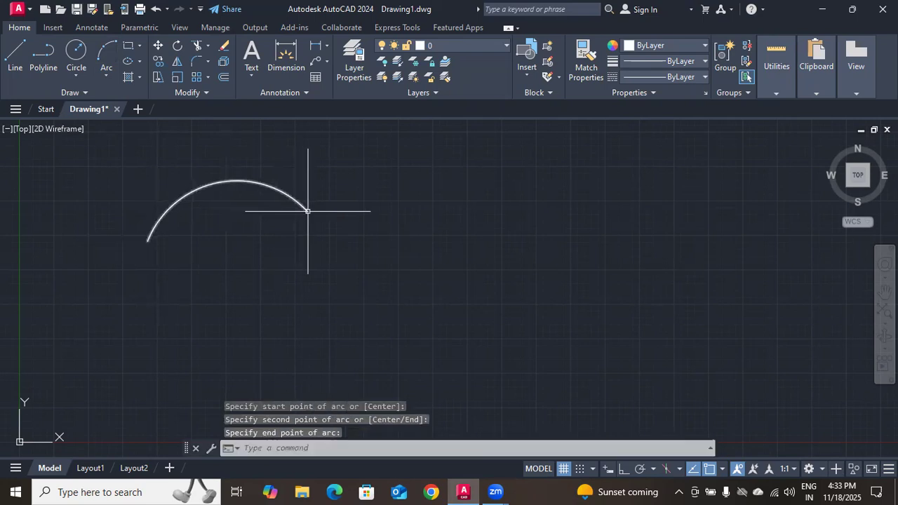
key("Return")
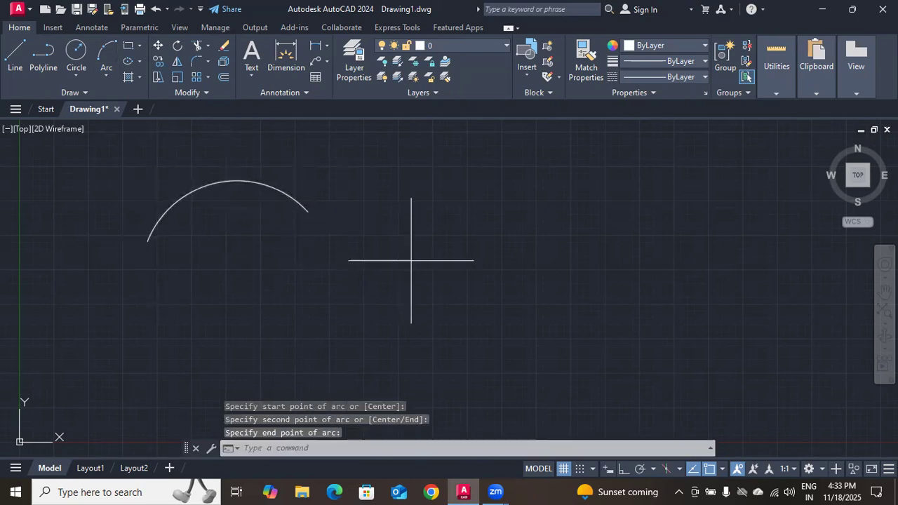
left_click(353, 258)
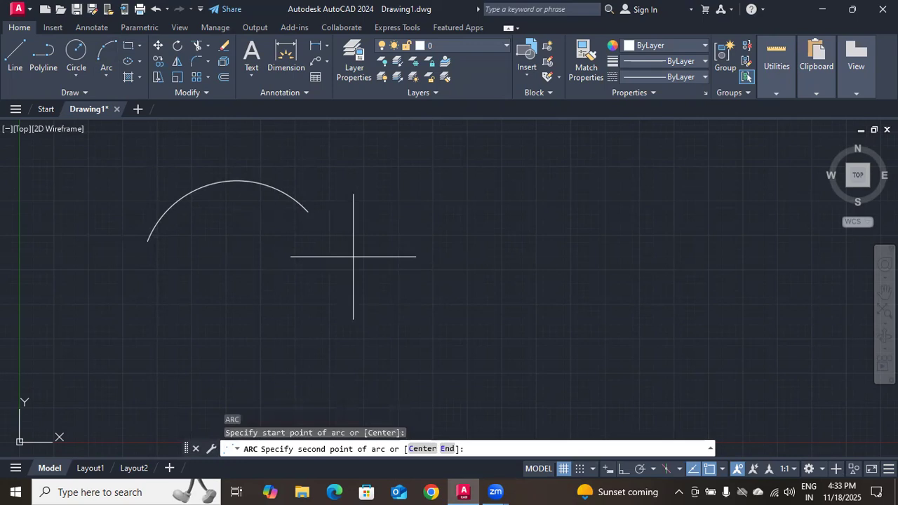
left_click(464, 296)
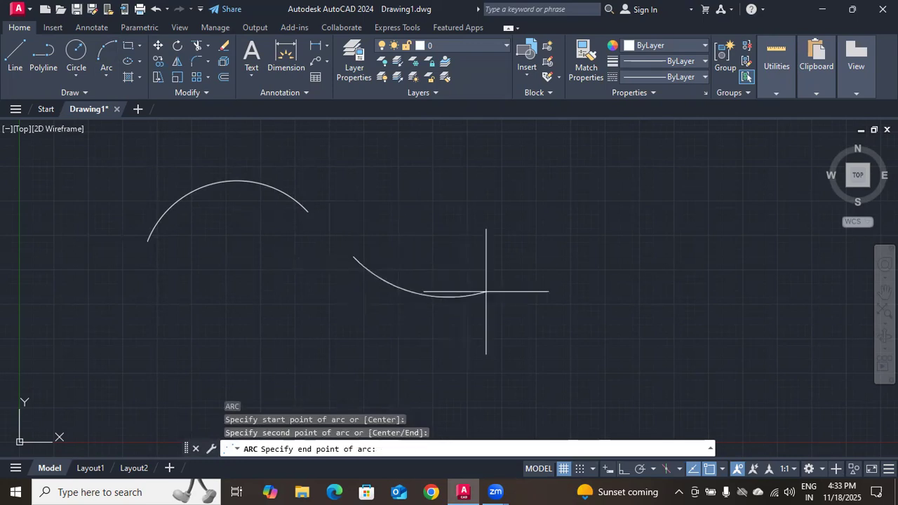
left_click(552, 247)
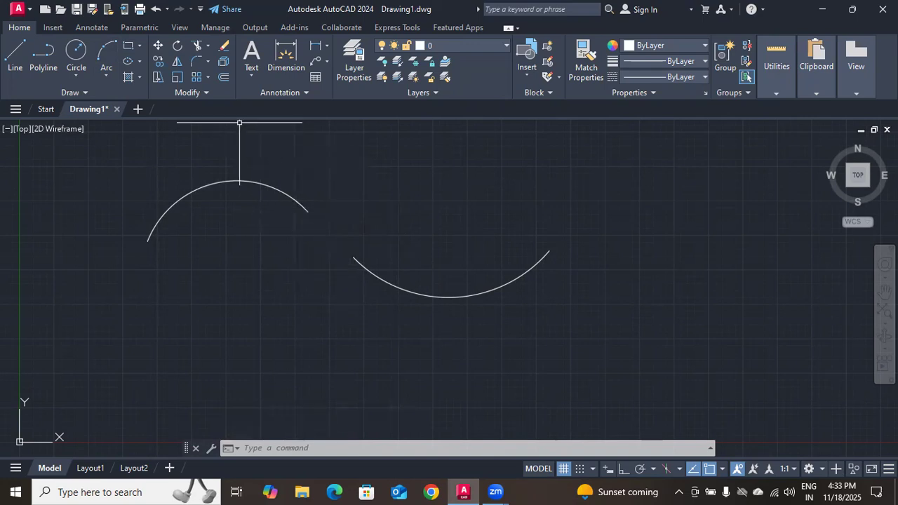
Connect the facing ends of the two arcs with Blend Curves, from the upper arc to the lower one
left_click(207, 62)
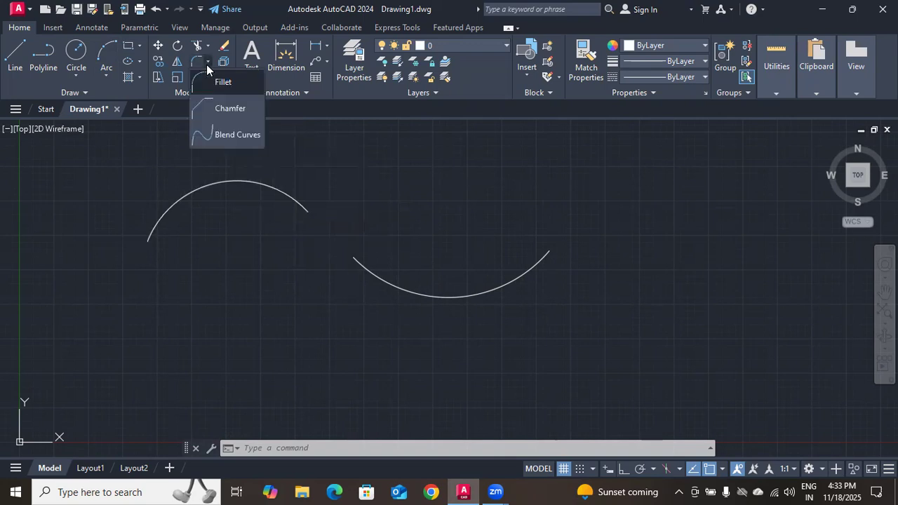
left_click(222, 138)
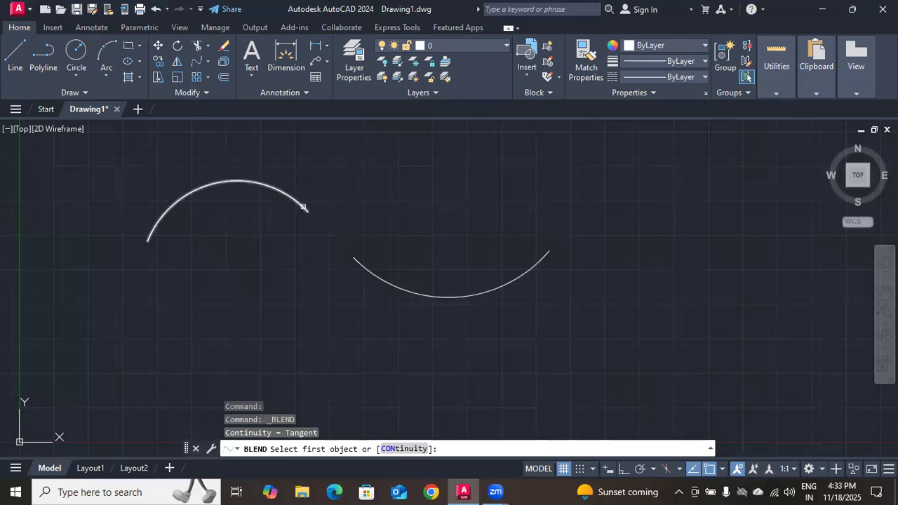
left_click(304, 208)
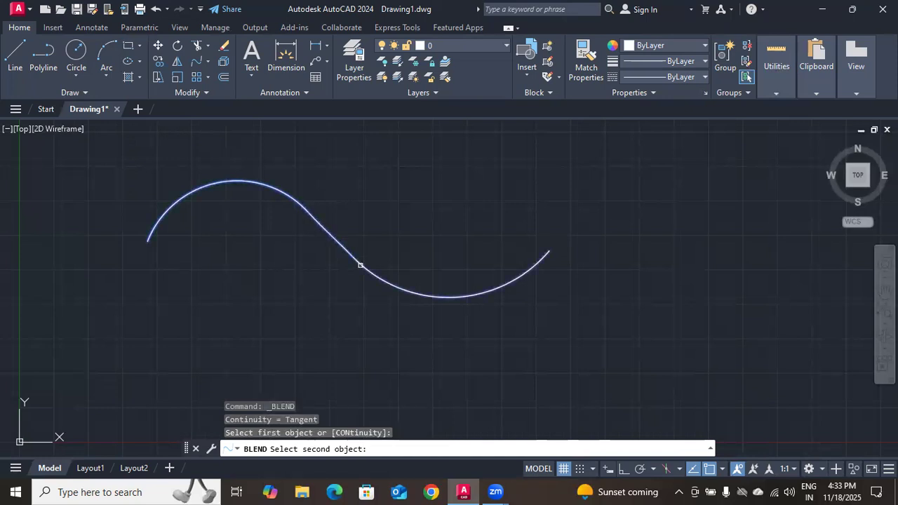
left_click(361, 265)
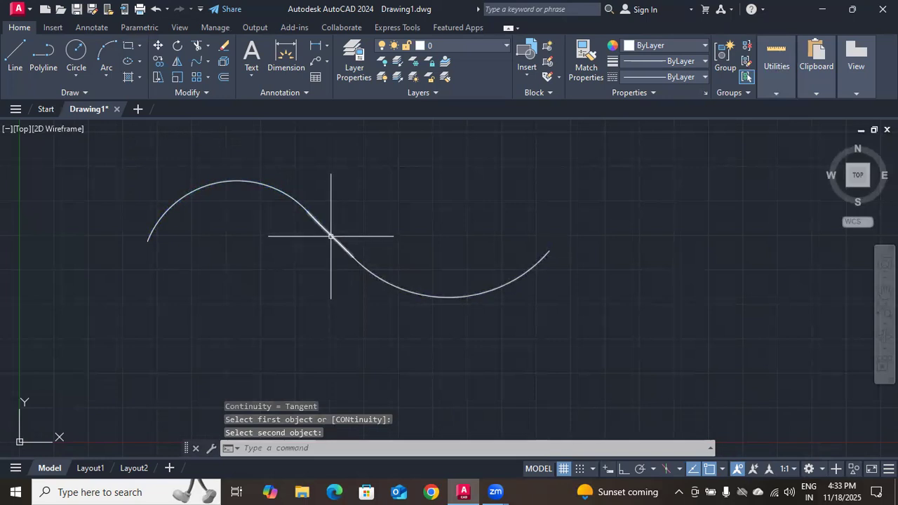
mouse_move(308, 214)
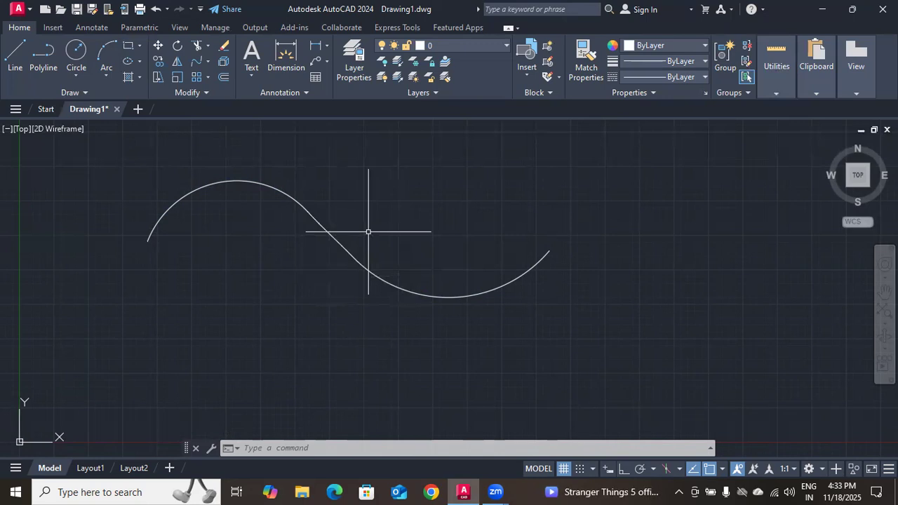
Erase both arcs and the blend curve between them
left_click(406, 193)
left_click(252, 296)
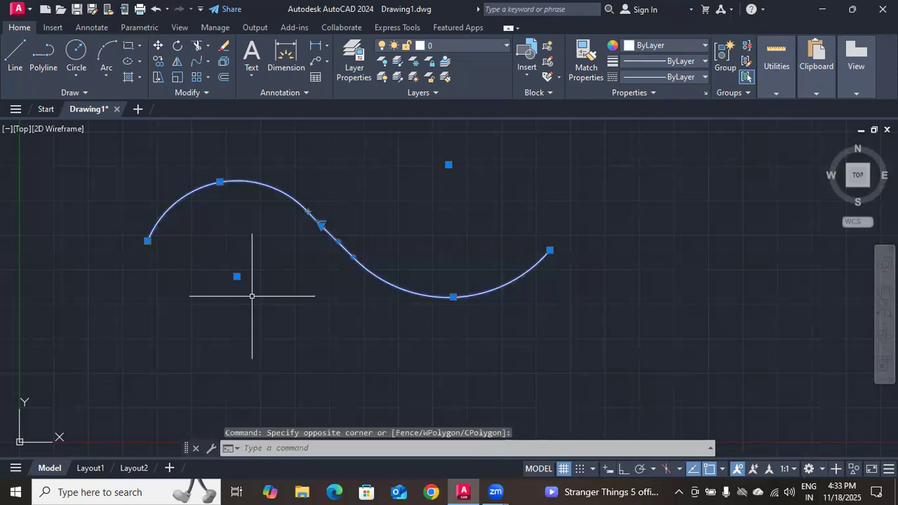
key("Delete")
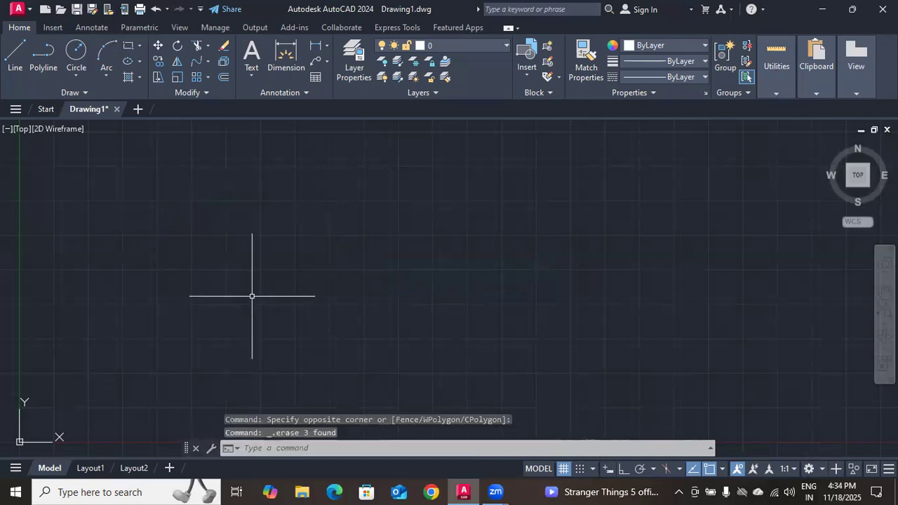
Draw a wide horizontal rectangle freehand in the middle of the empty drawing area
left_click(128, 48)
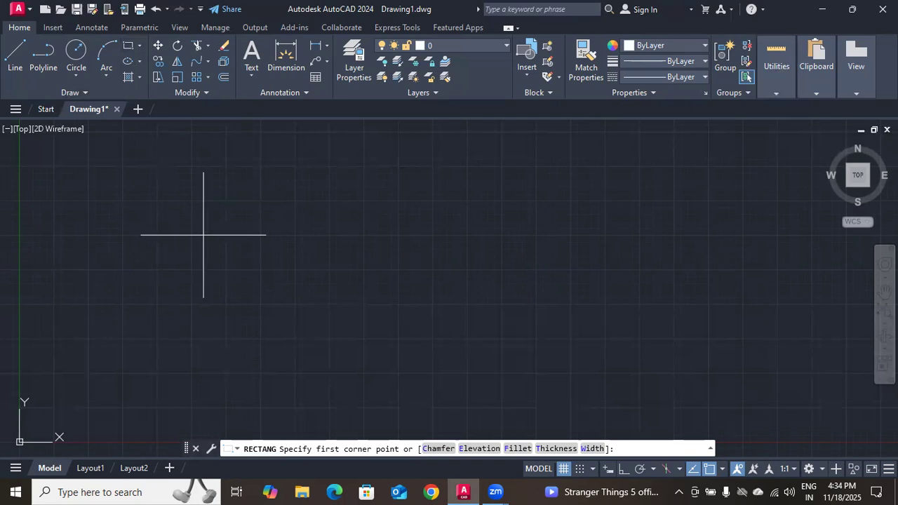
left_click(177, 179)
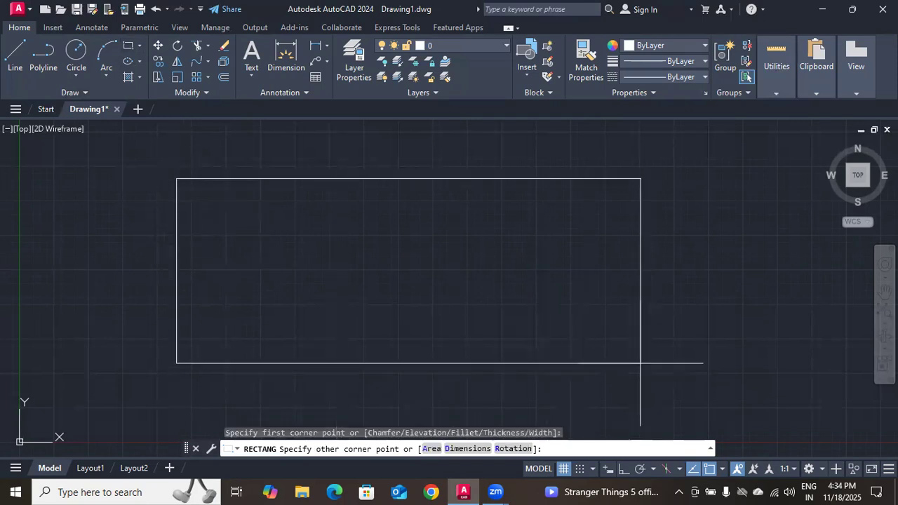
left_click(573, 349)
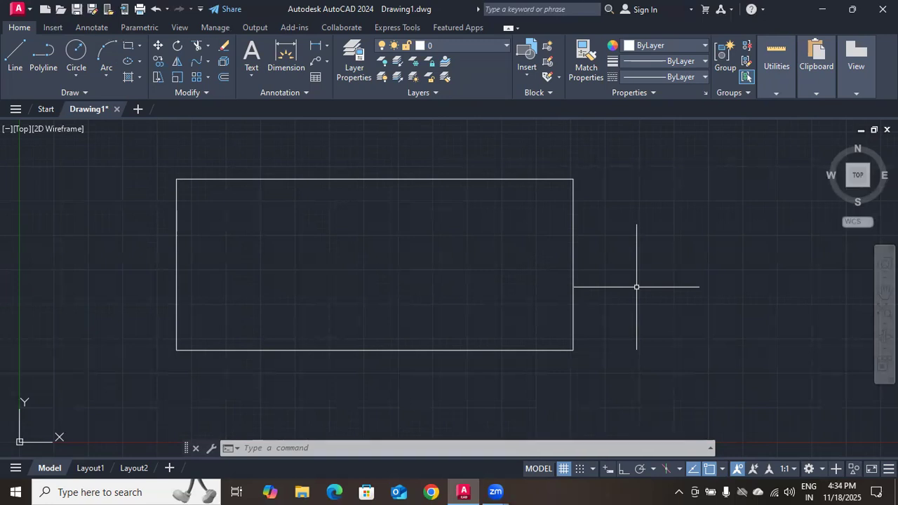
Try a fillet of radius 5 on the rectangle's upper-left corner and undo it
type("f")
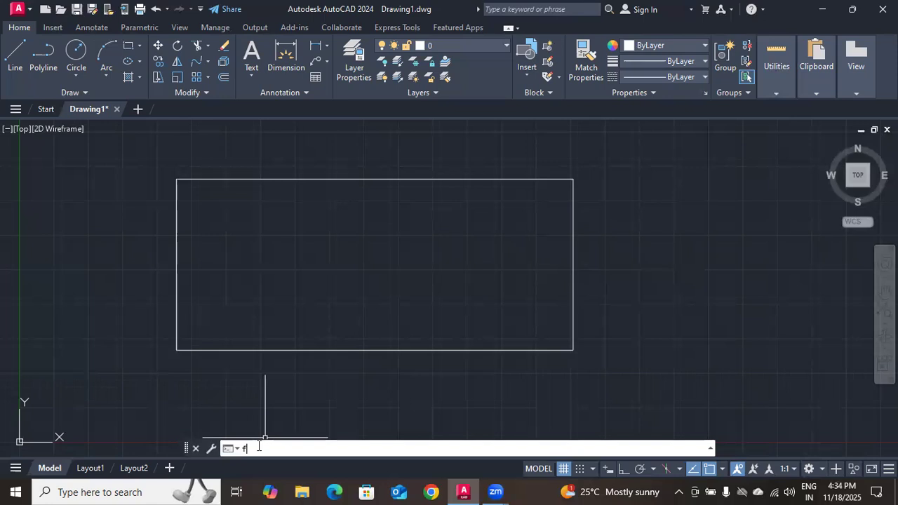
key("Return")
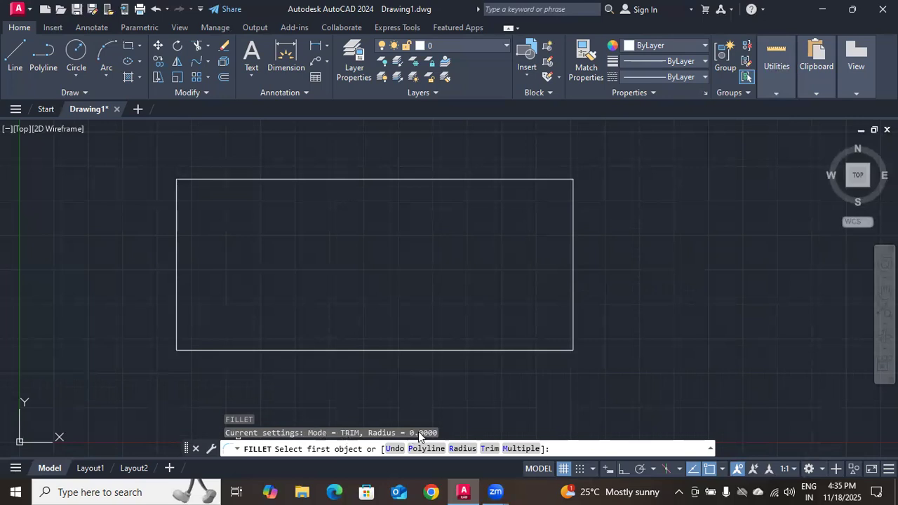
left_click(458, 453)
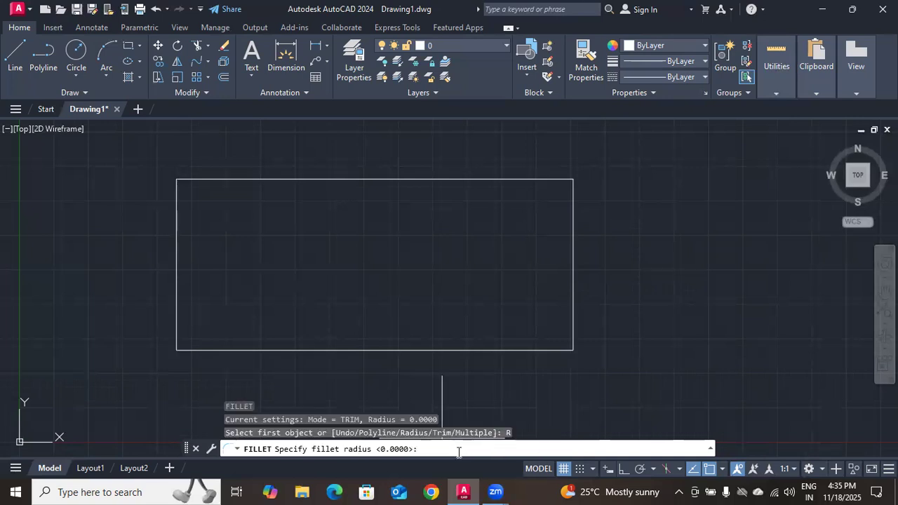
type("5")
key("Return")
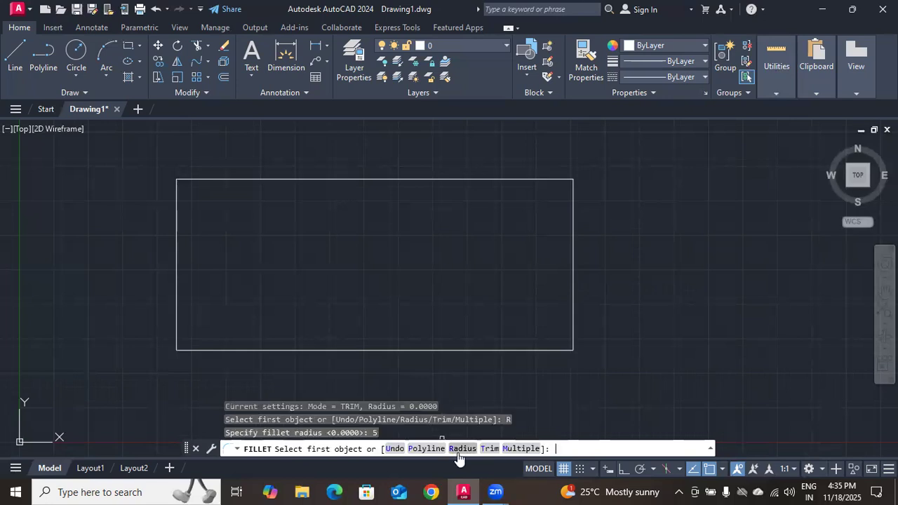
left_click(177, 191)
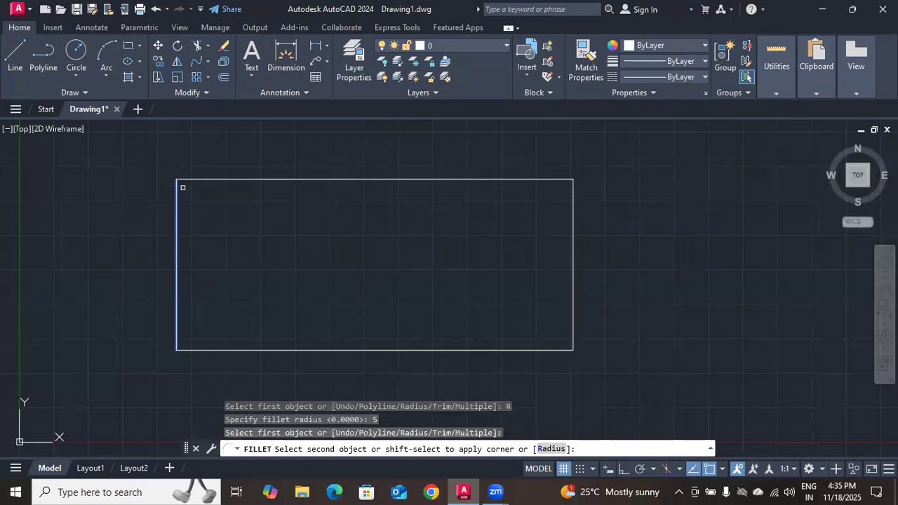
left_click(191, 179)
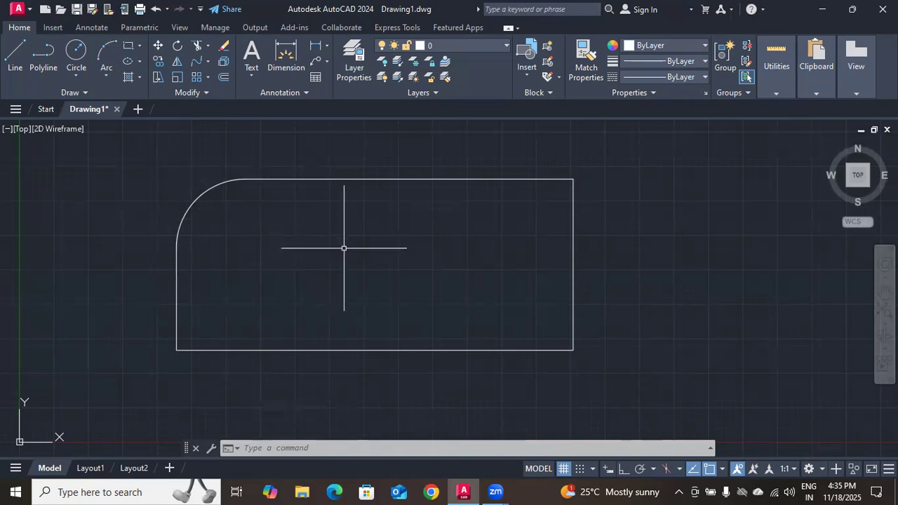
key("ctrl+z")
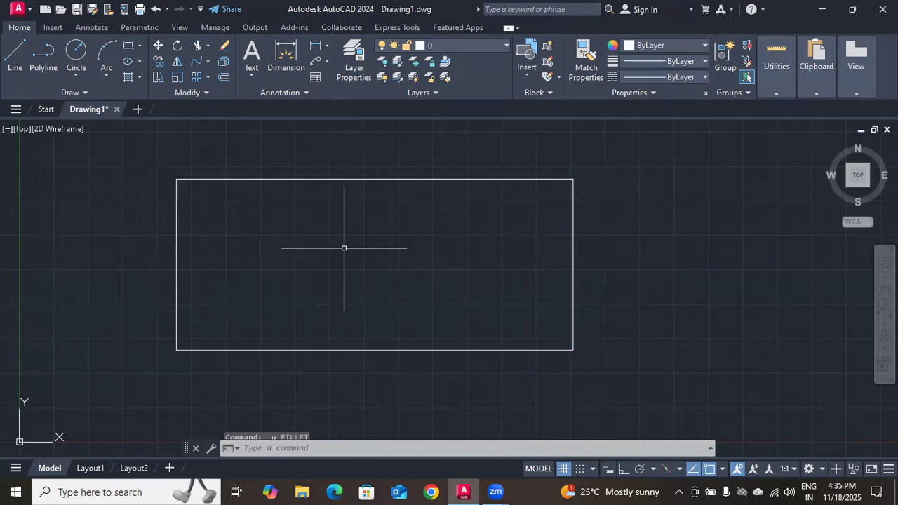
Fillet the rectangle's upper-left and upper-right corners with radius 5 in a single Fillet command using the Multiple option
type("f")
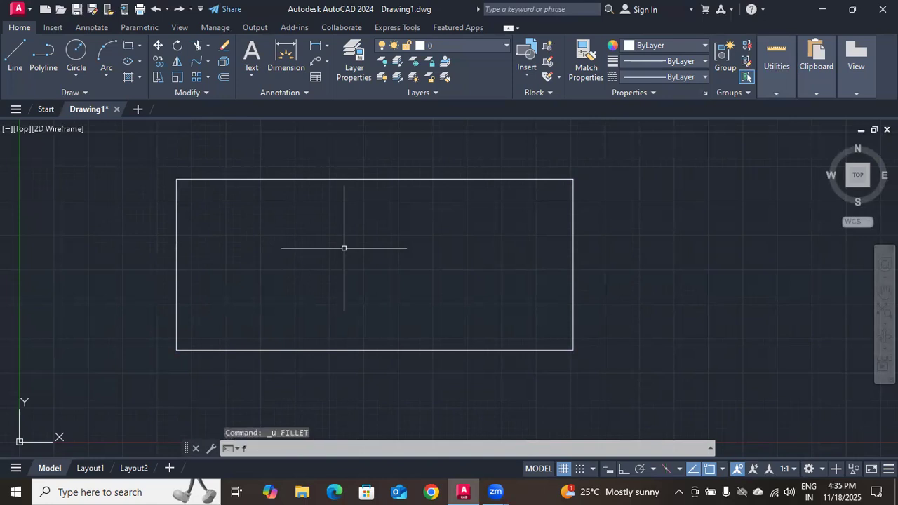
key("Return")
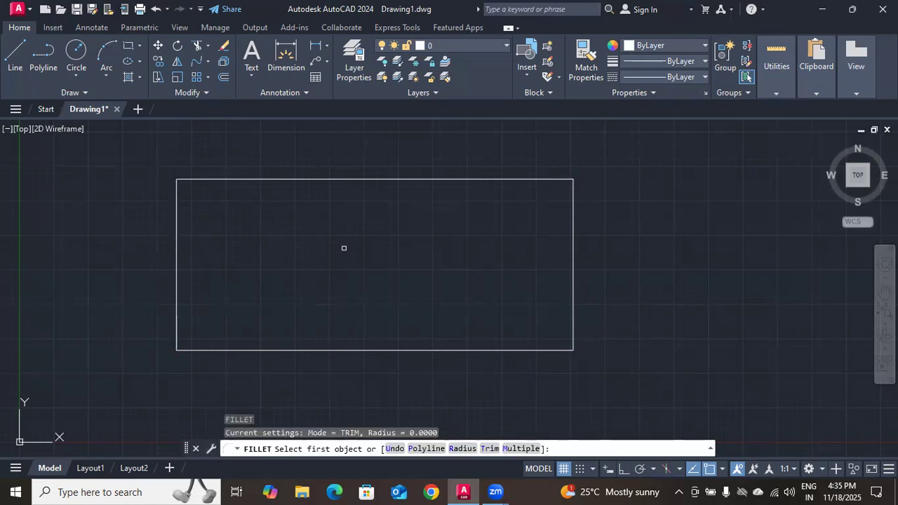
left_click(455, 449)
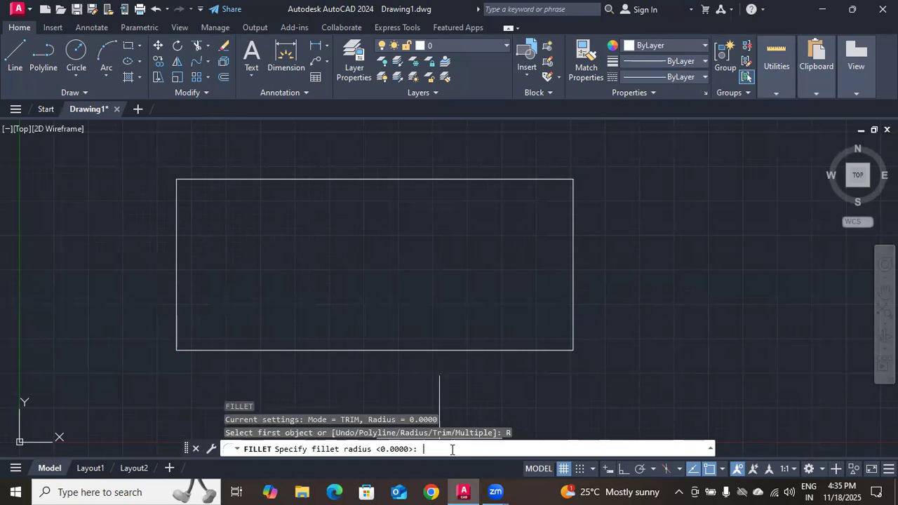
type("5")
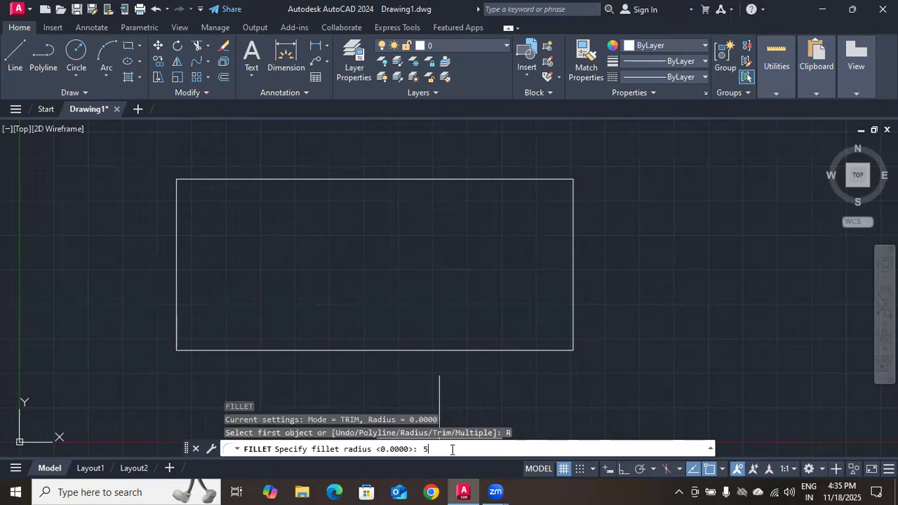
key("Return")
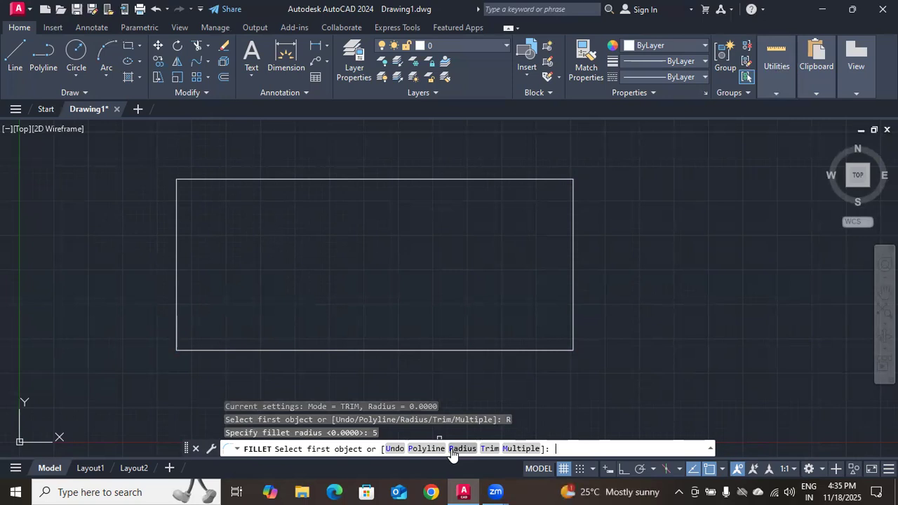
left_click(519, 449)
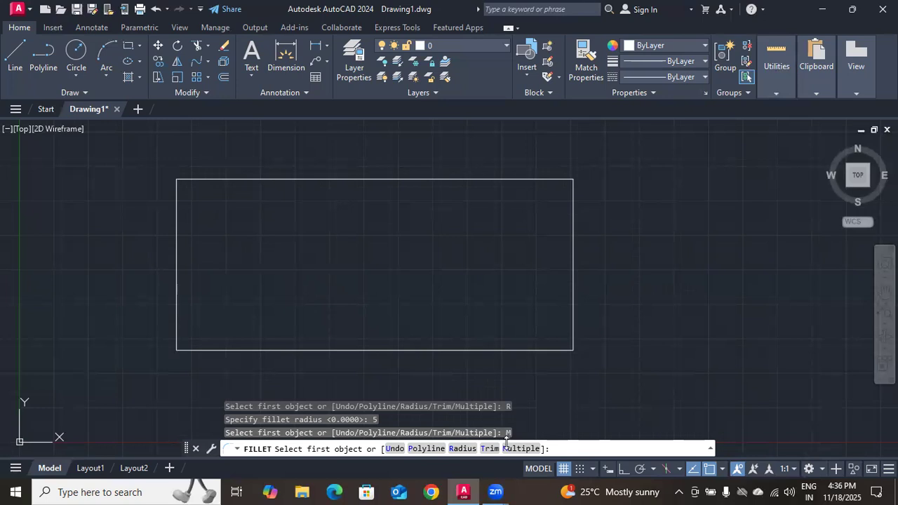
left_click(520, 449)
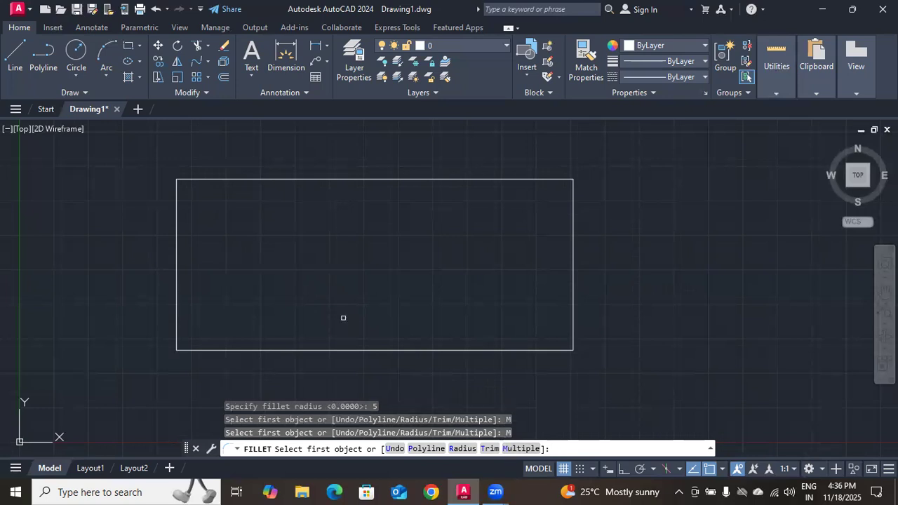
left_click(177, 204)
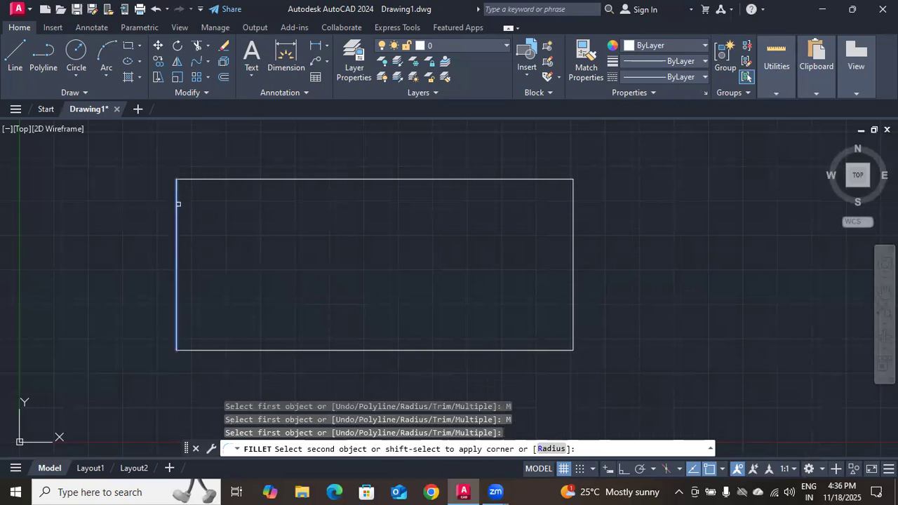
left_click(206, 180)
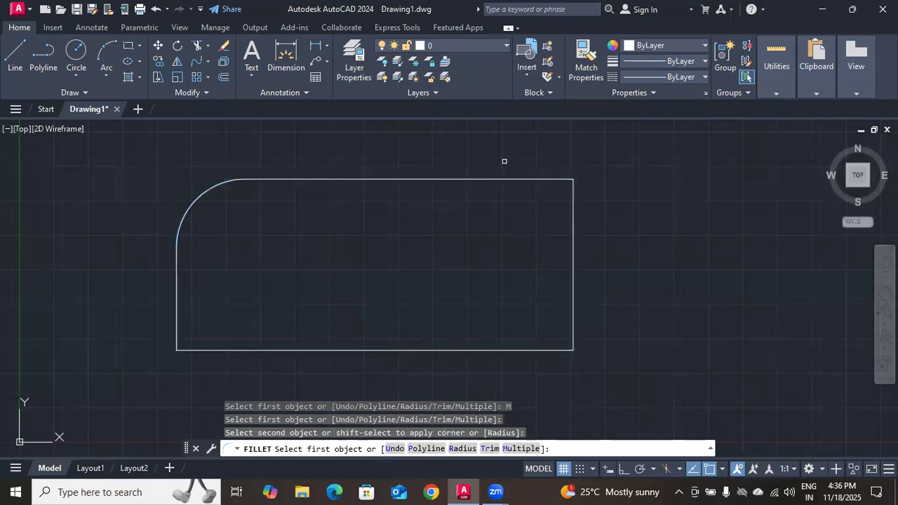
left_click(538, 178)
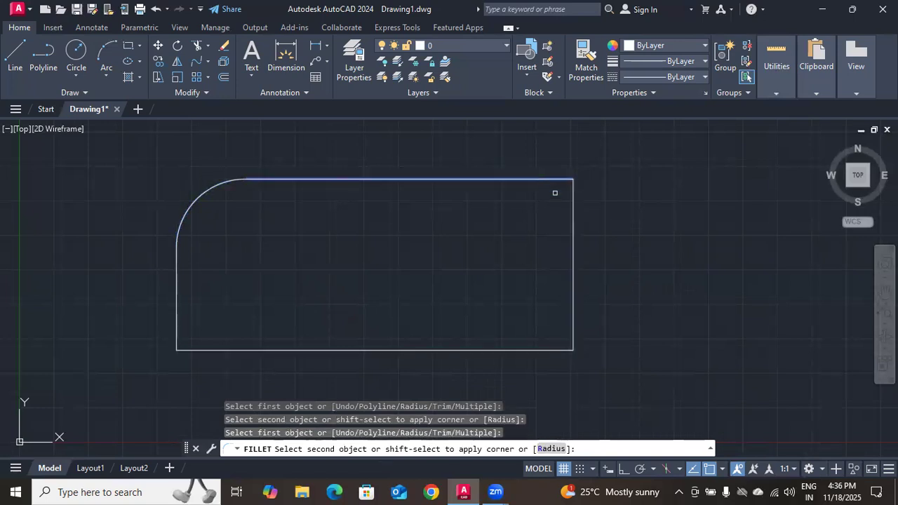
left_click(571, 203)
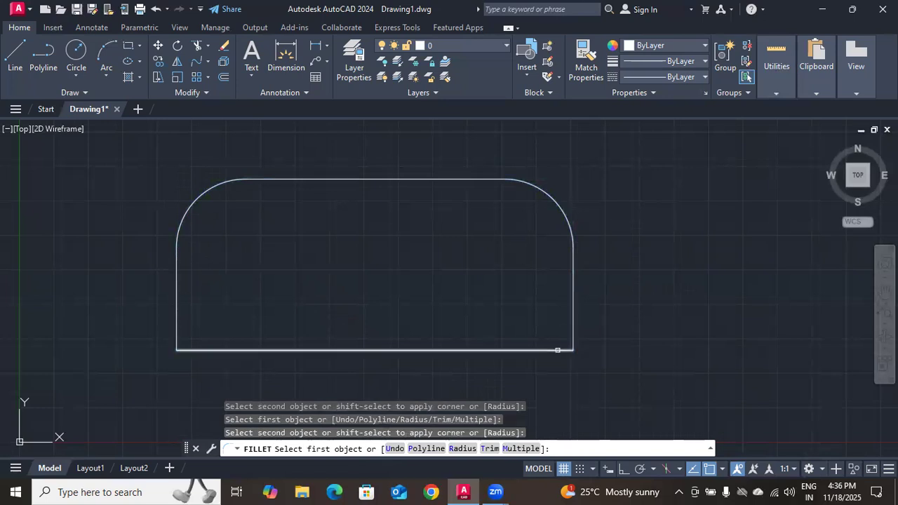
Fillet the rectangle's lower-right corner with radius 5 and end the multiple Fillet command
left_click(557, 350)
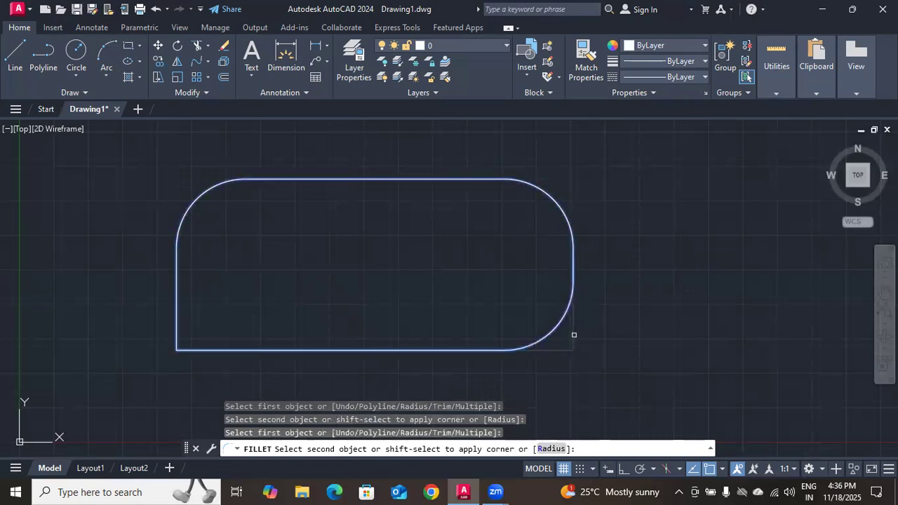
left_click(574, 335)
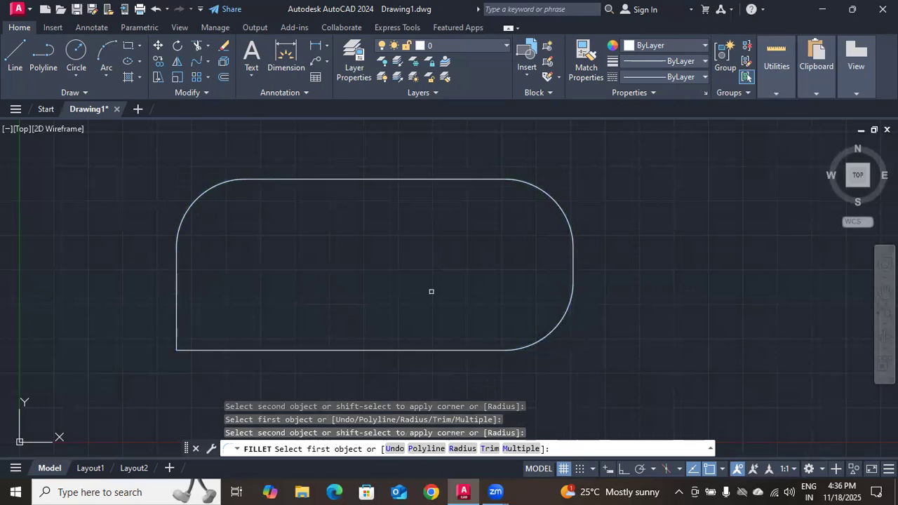
key("Return")
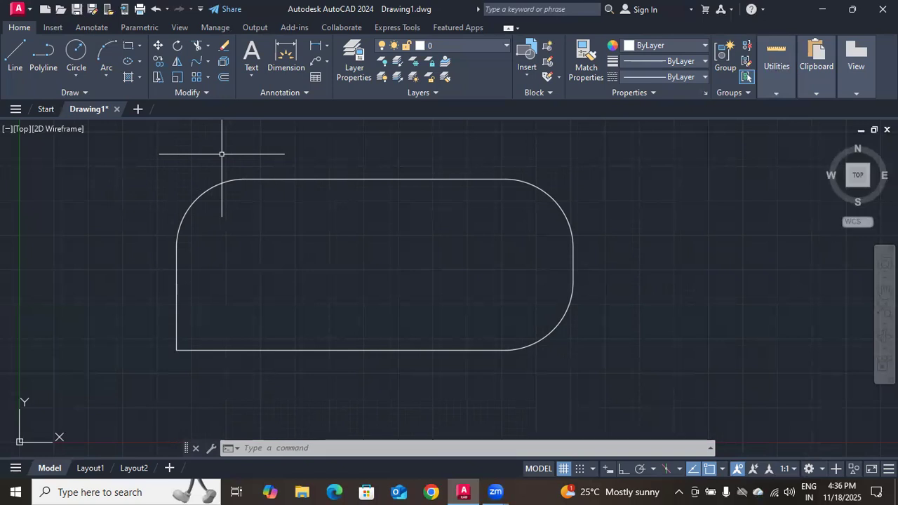
Try a radius 5 fillet in No trim mode on the rectangle's lower-left corner, and undo all the corner fillets
type("ff")
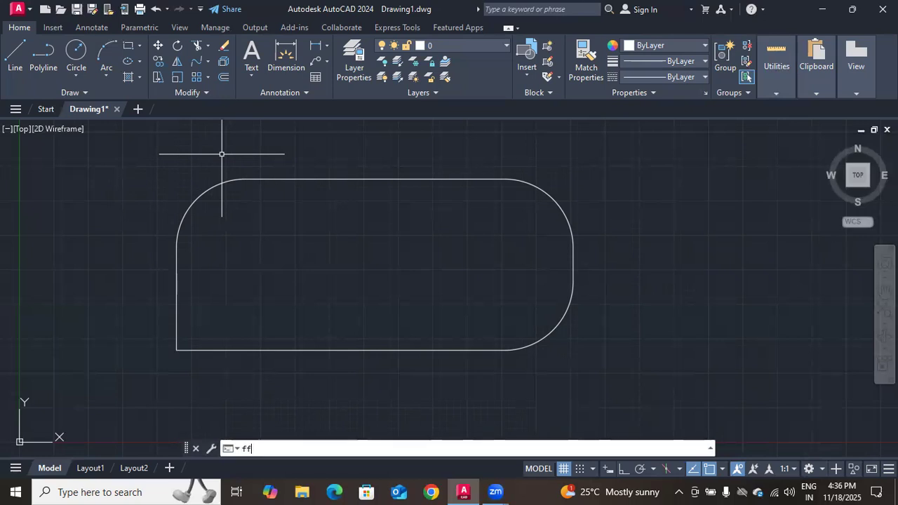
key("BackSpace")
key("BackSpace")
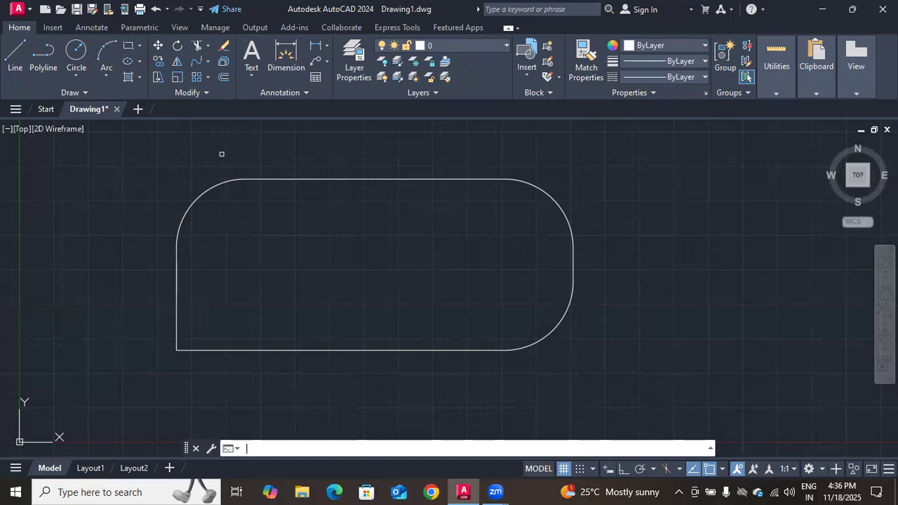
type("f")
key("Return")
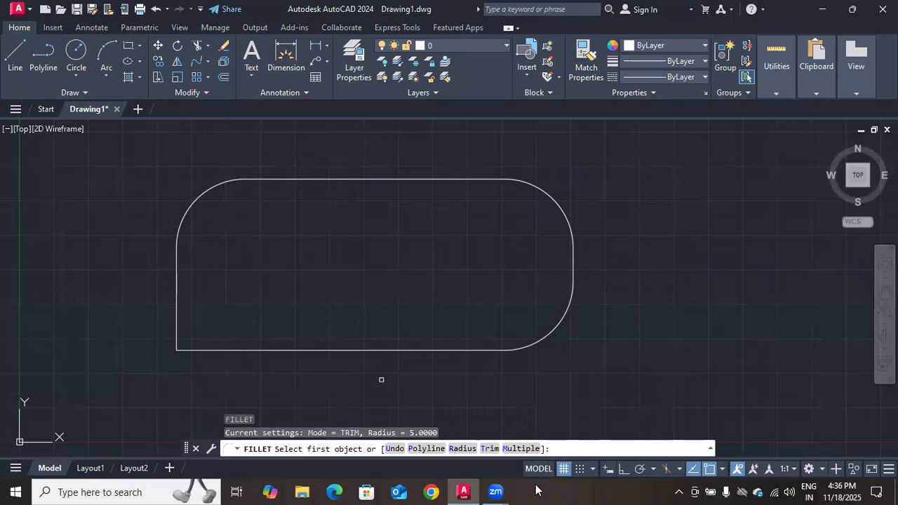
left_click(494, 451)
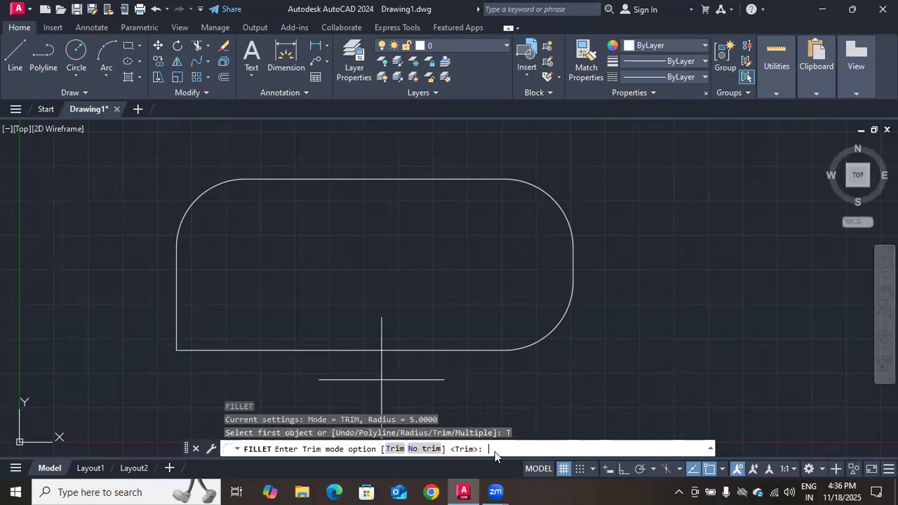
left_click(429, 449)
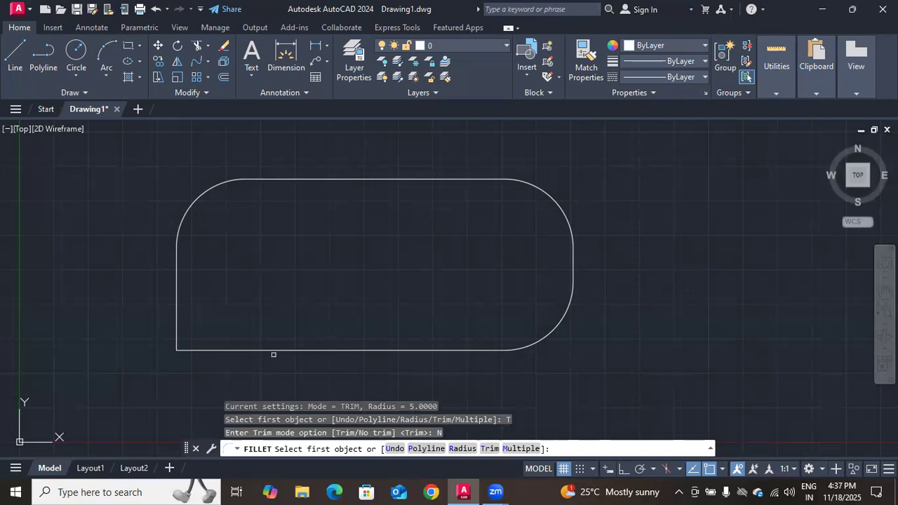
left_click(207, 350)
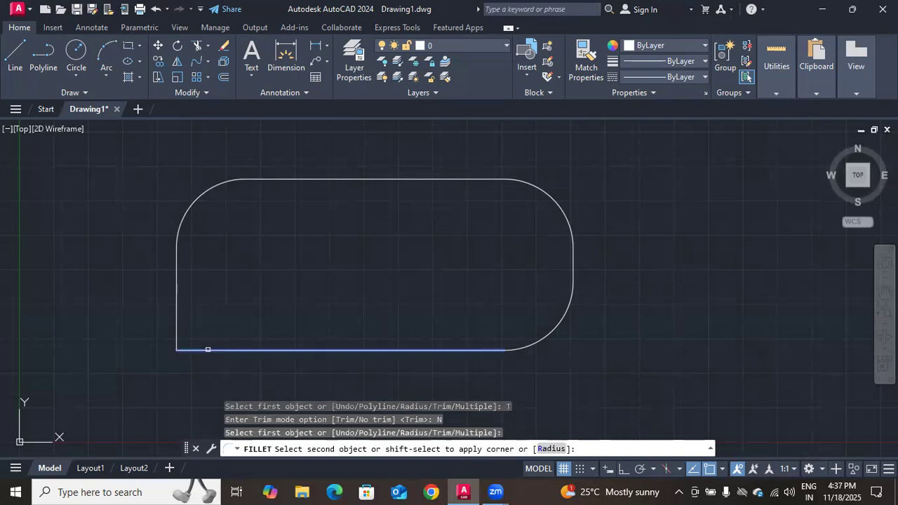
left_click(176, 316, "shift")
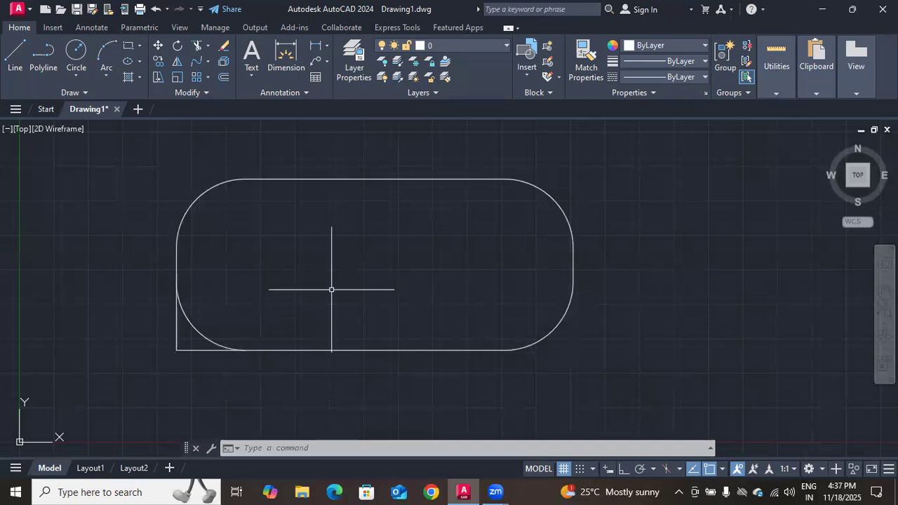
key("ctrl+z")
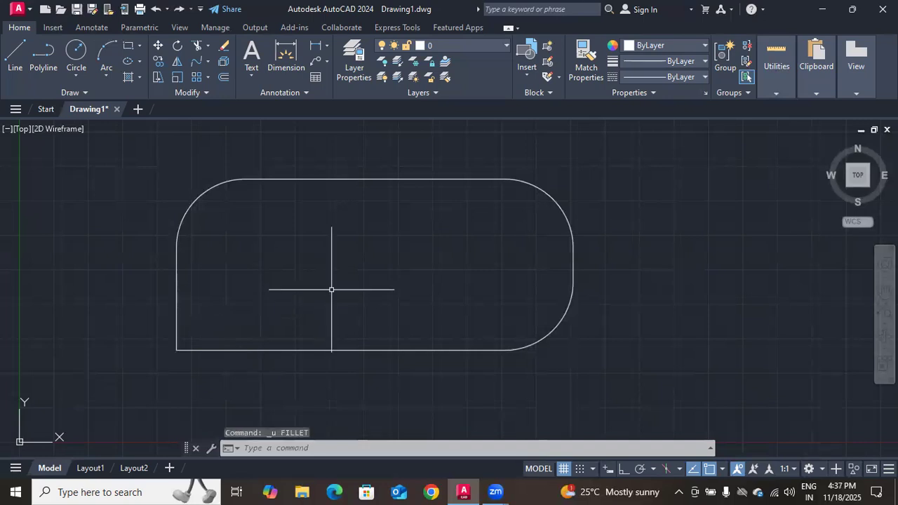
key("ctrl+z")
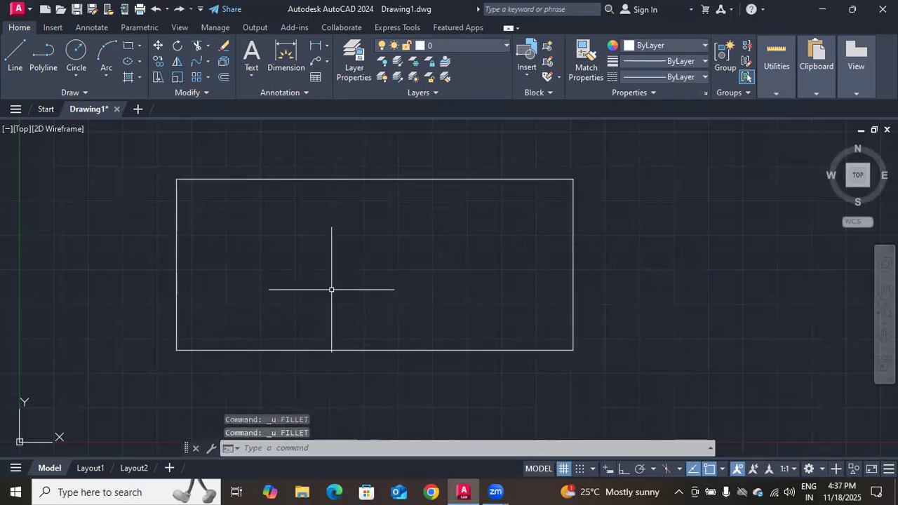
Chamfer the rectangle's lower-left corner with both chamfer distances set to 5
left_click(258, 447)
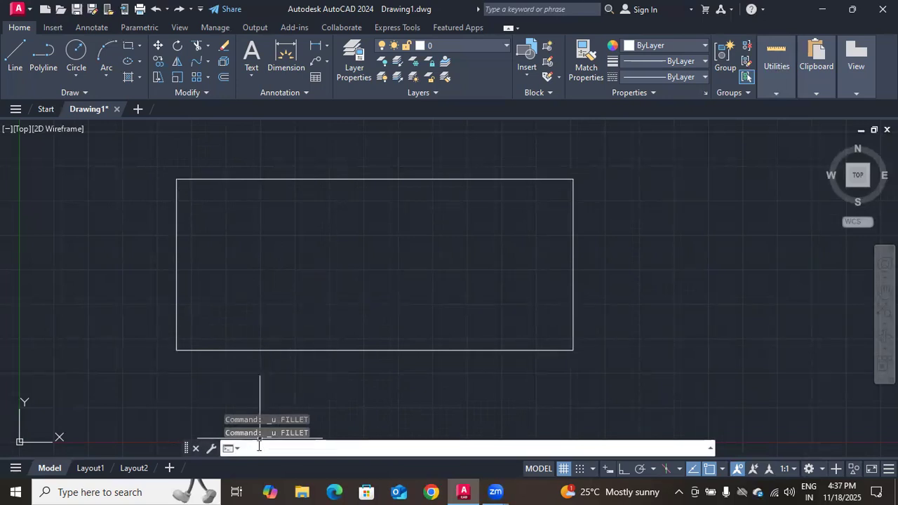
type("c")
type("ha")
key("Return")
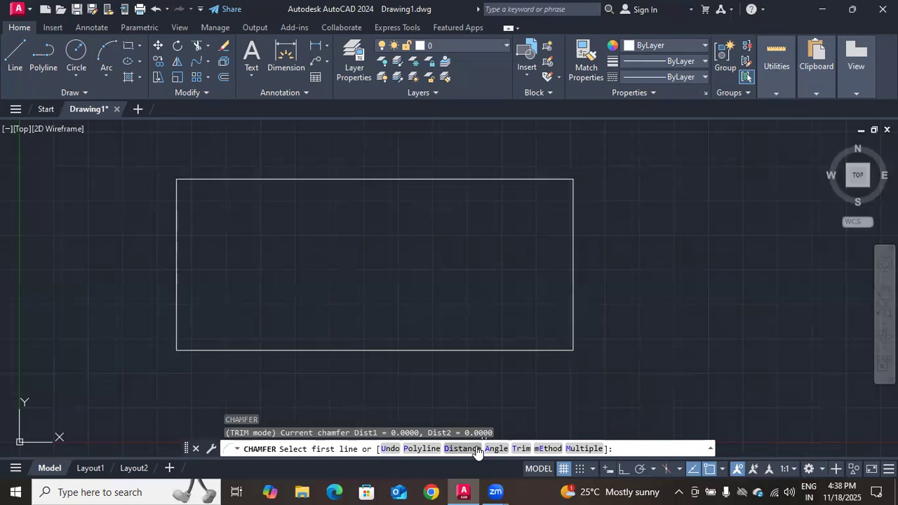
left_click(476, 450)
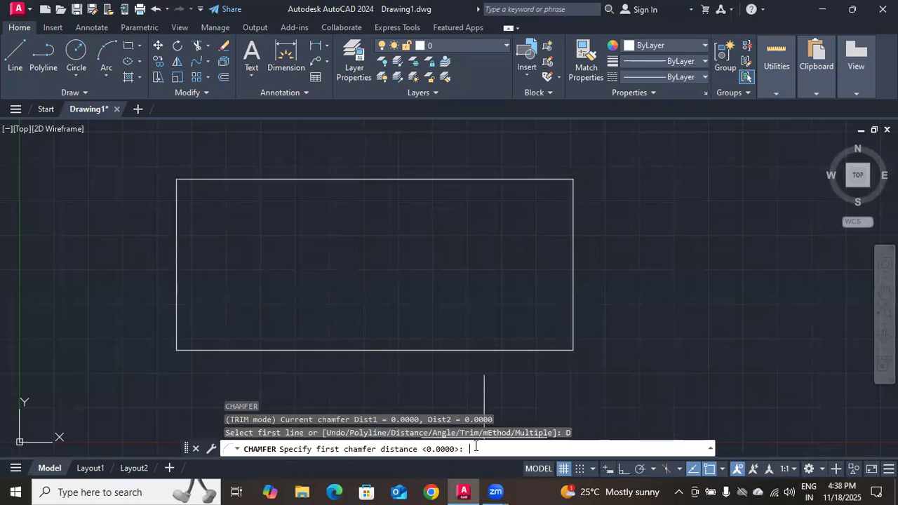
type("5")
key("Return")
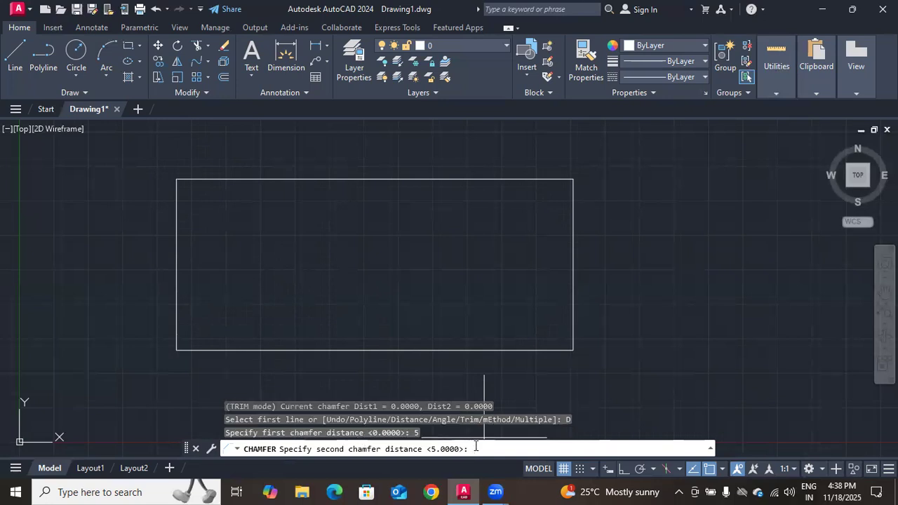
key("Return")
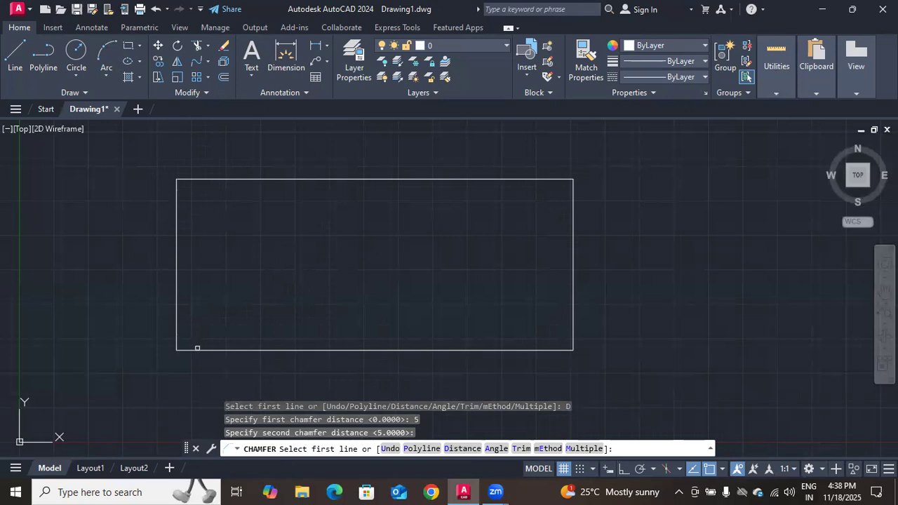
left_click(197, 349)
left_click(176, 335)
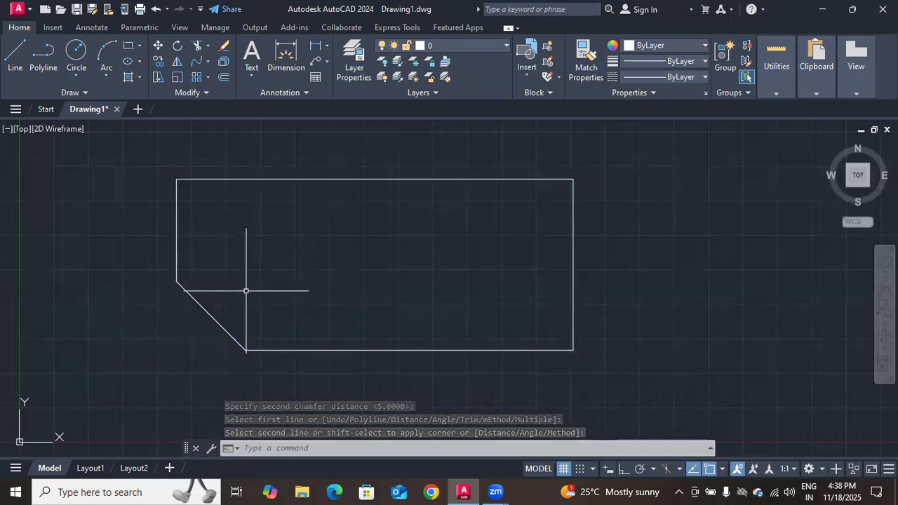
Dimension the lower-left chamfer's vertical extent outside the left edge and its horizontal extent below the bottom edge
left_click(283, 60)
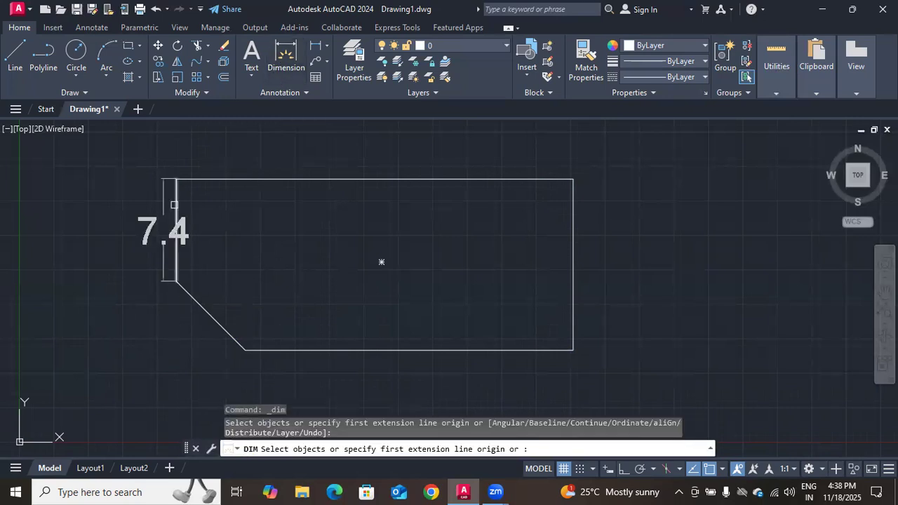
left_click(244, 350)
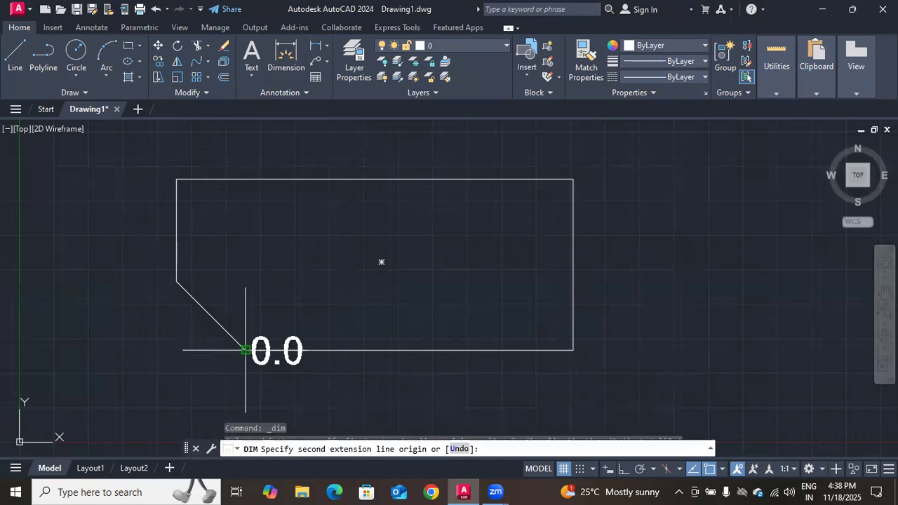
left_click(177, 281)
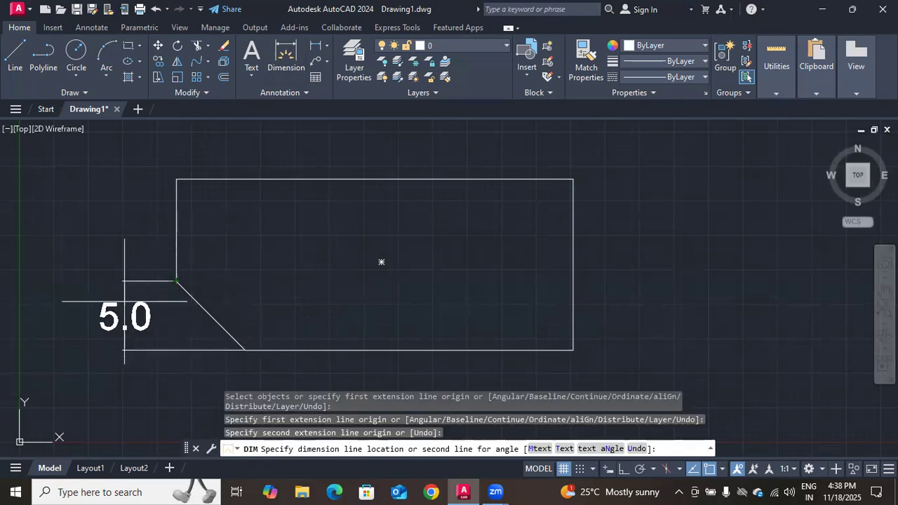
left_click(69, 302)
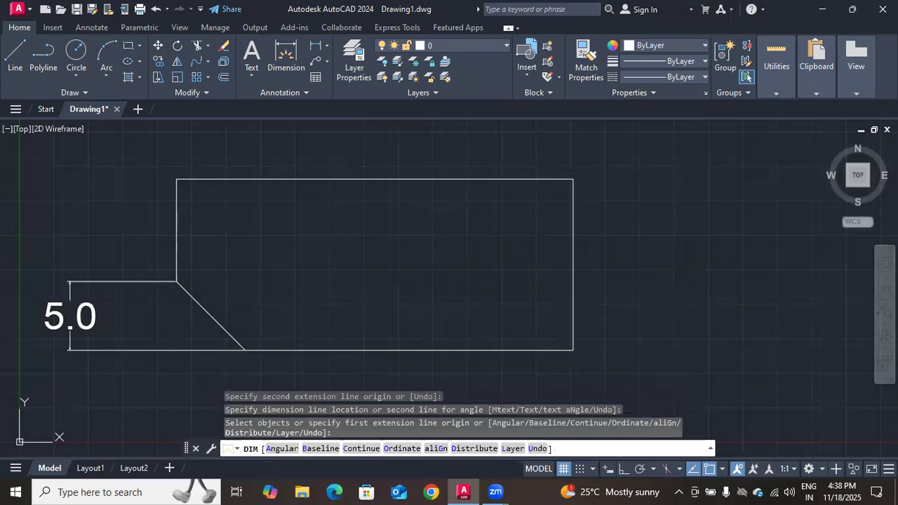
left_click(176, 281)
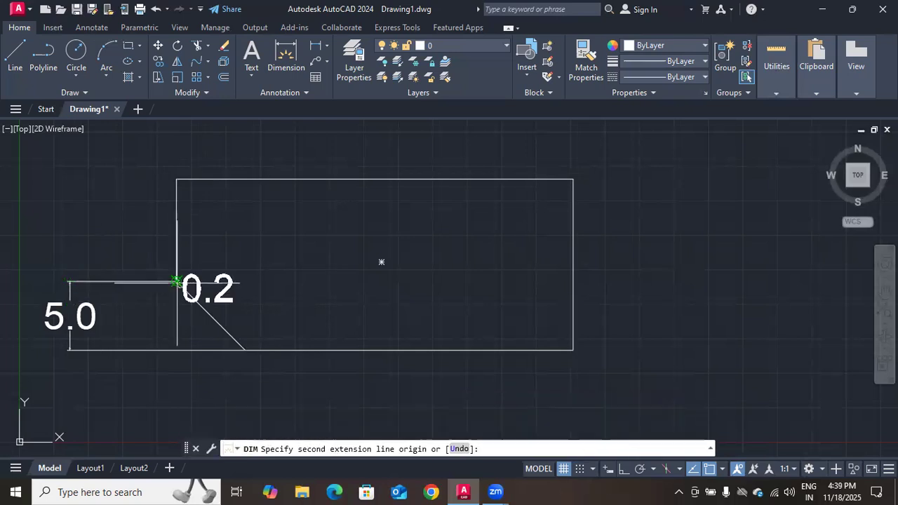
left_click(245, 350)
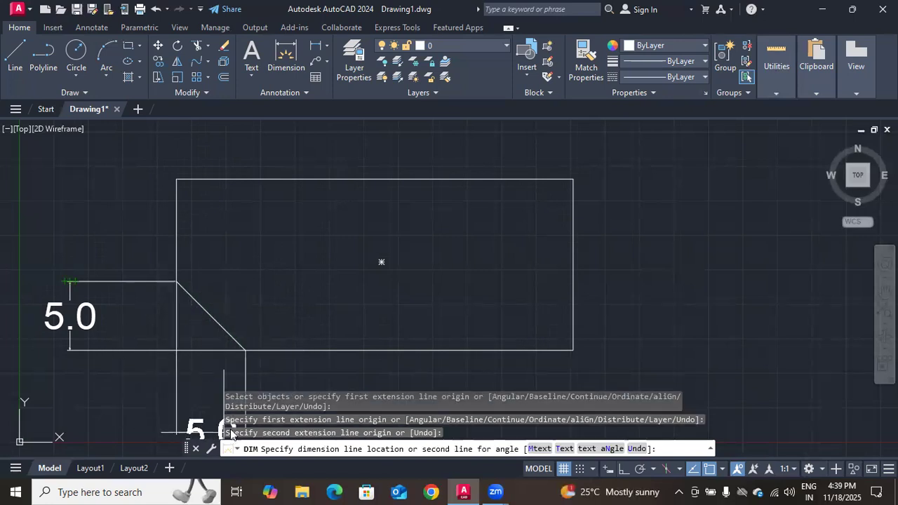
left_click(239, 384)
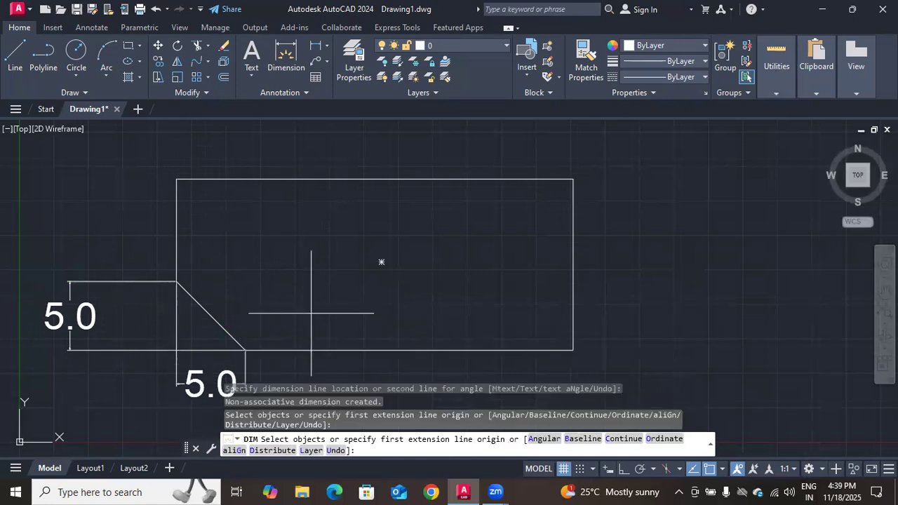
key("Escape")
key("Return")
Chamfer the rectangle's upper-left corner with distance 5 along the left edge and 8 along the top edge
type("c")
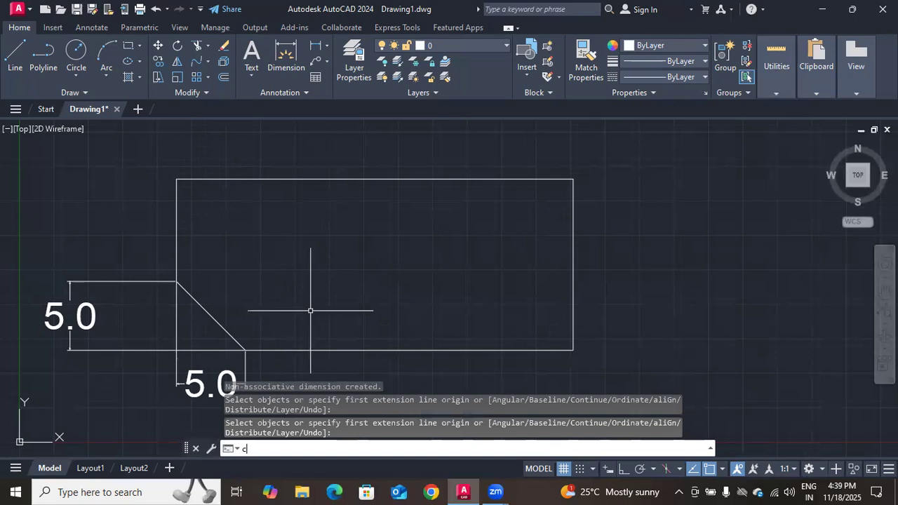
type("ha")
key("Return")
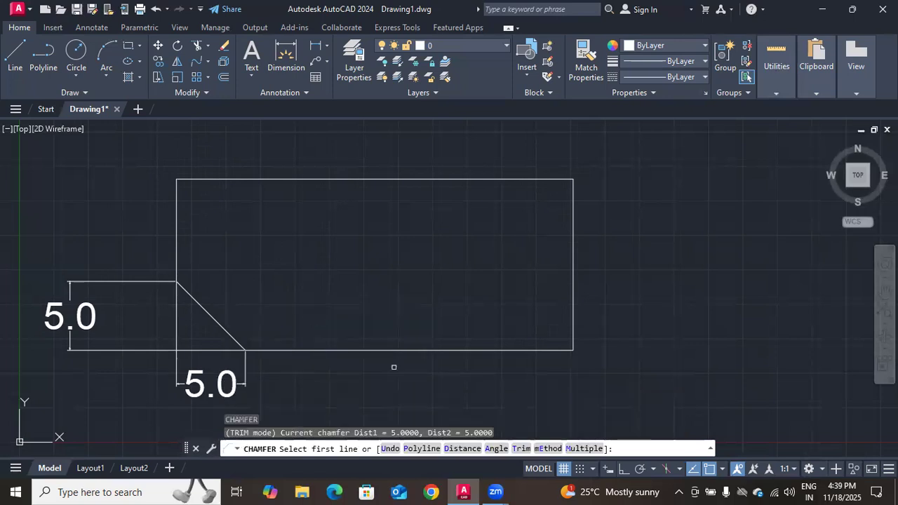
left_click(450, 447)
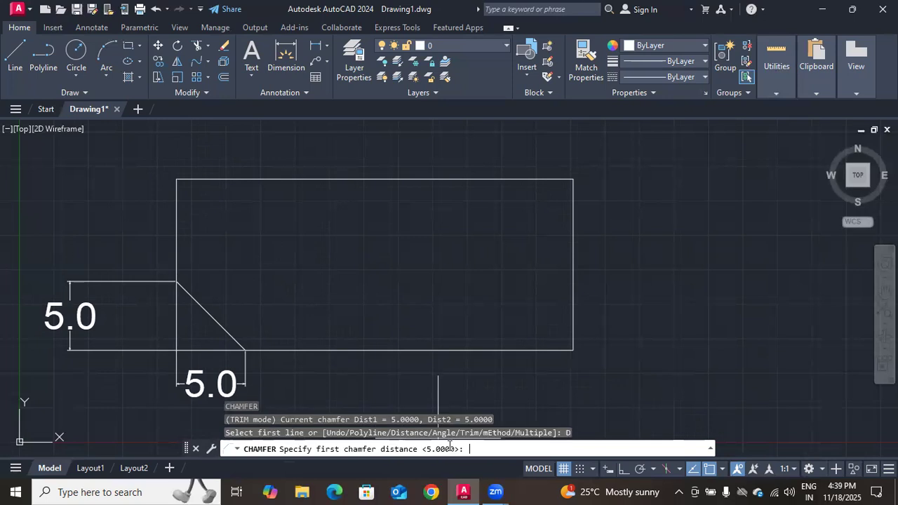
key("Return")
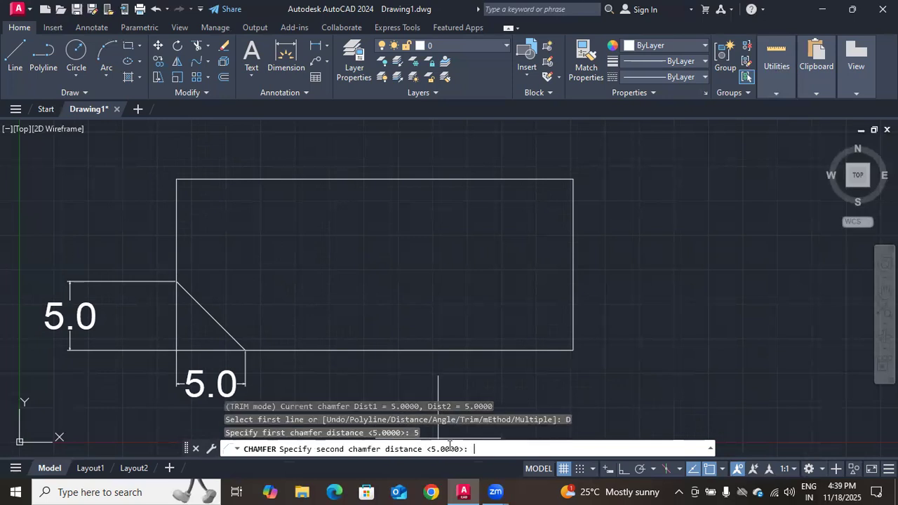
type("8")
key("Return")
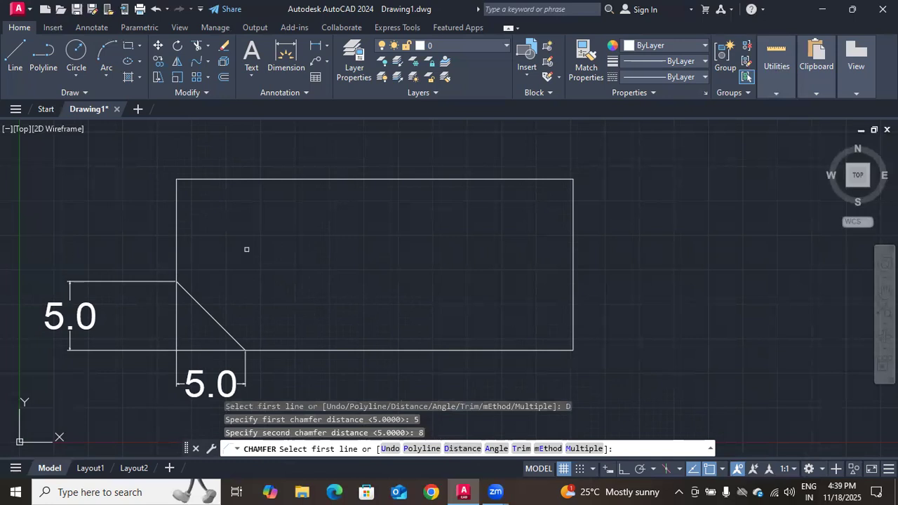
left_click(178, 203)
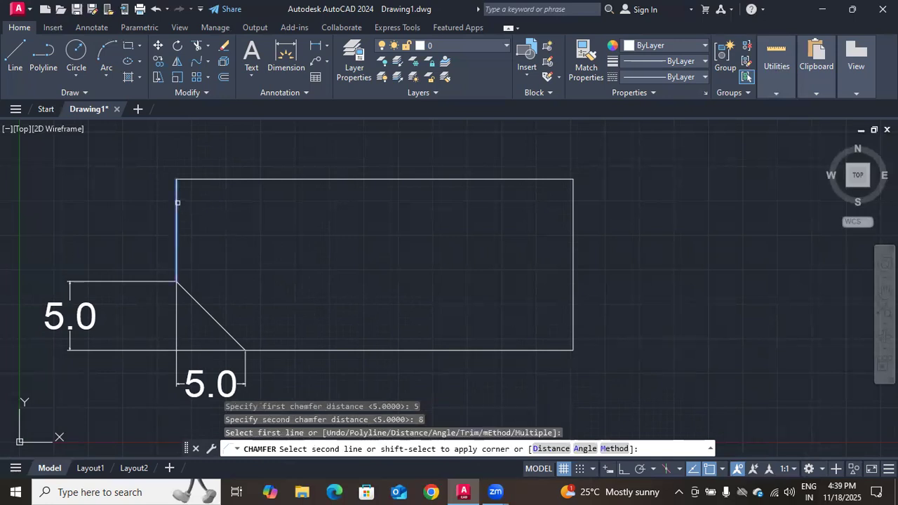
left_click(209, 178)
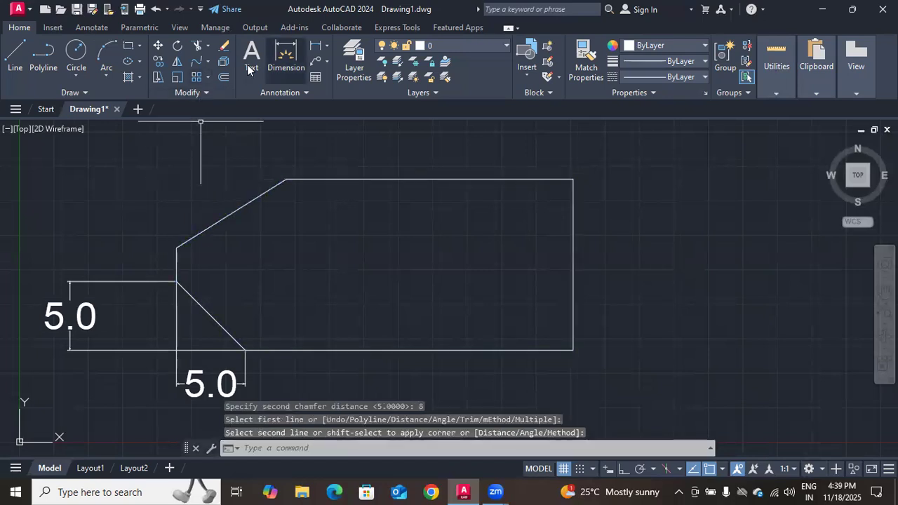
Dimension the upper-left chamfer's horizontal extent inside the rectangle and its vertical extent outside the left edge
left_click(285, 56)
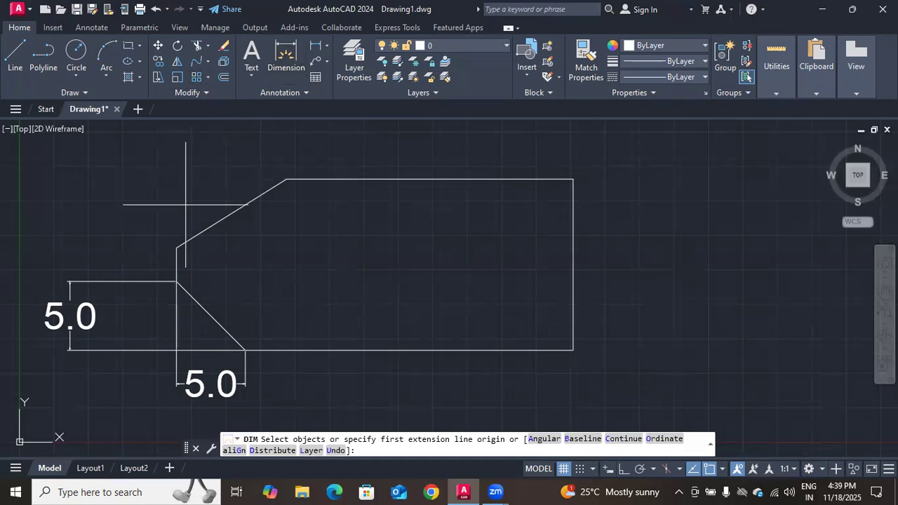
left_click(176, 247)
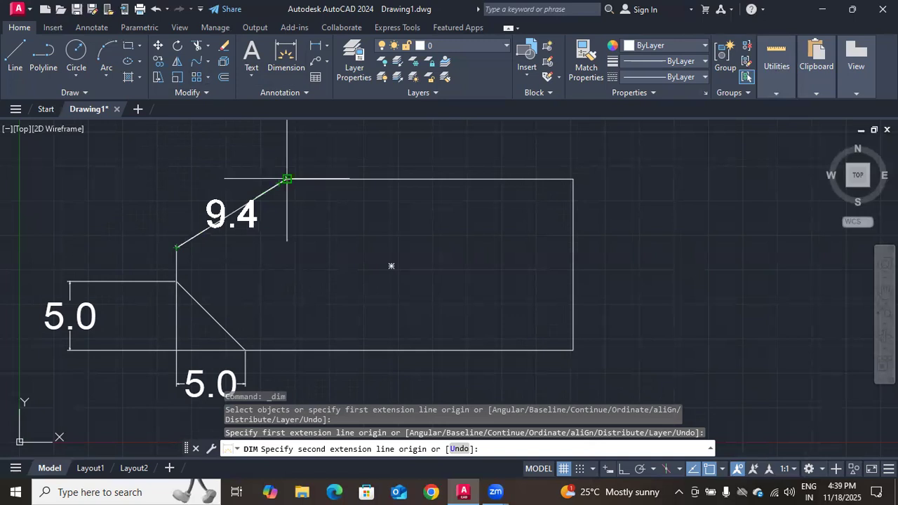
left_click(287, 180)
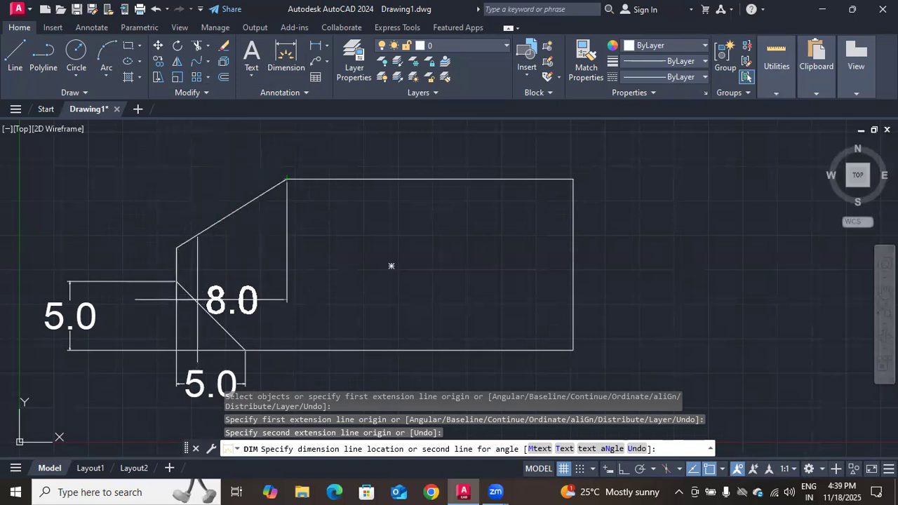
left_click(391, 264)
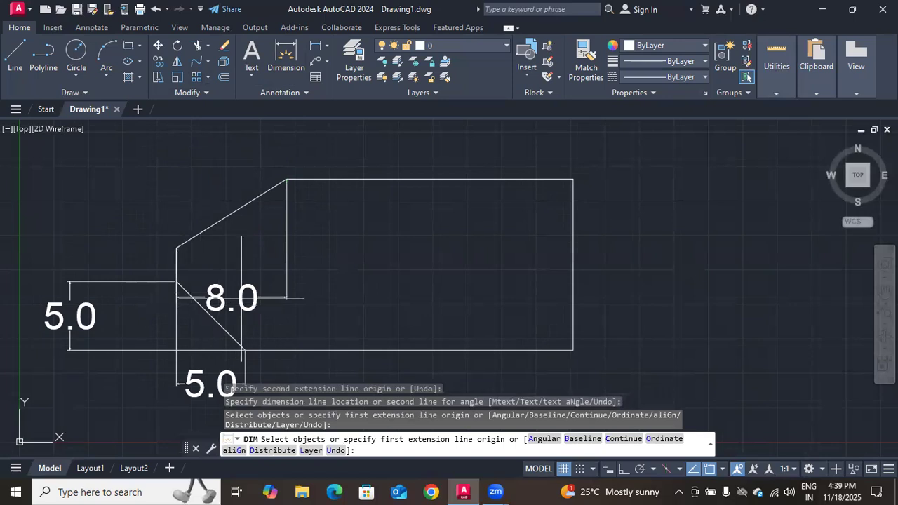
left_click(176, 247)
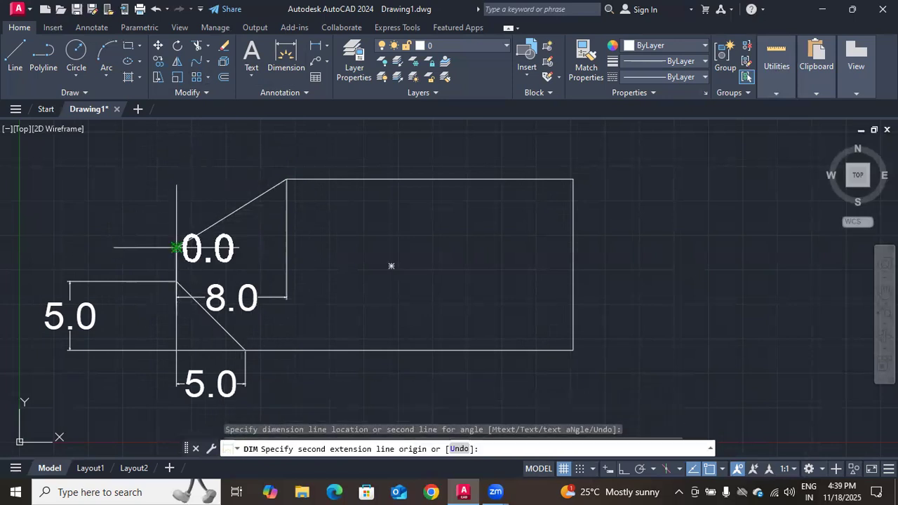
left_click(287, 179)
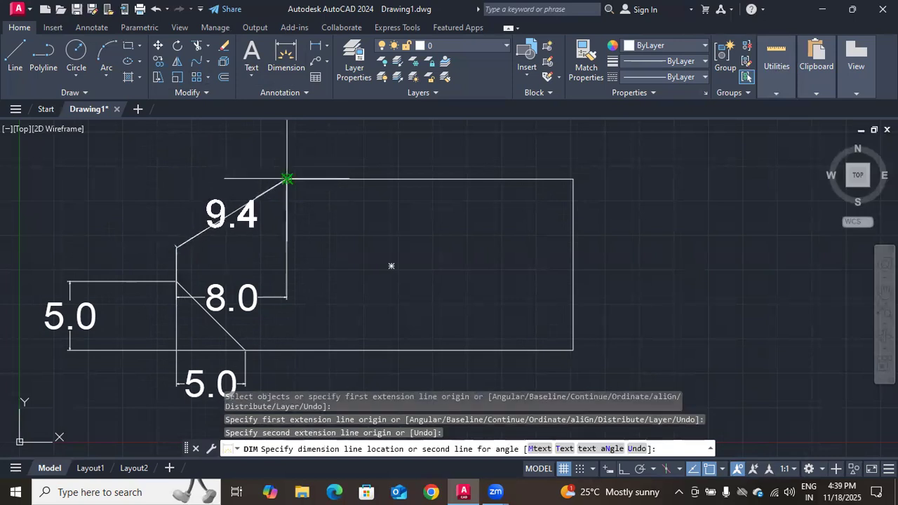
left_click(32, 209)
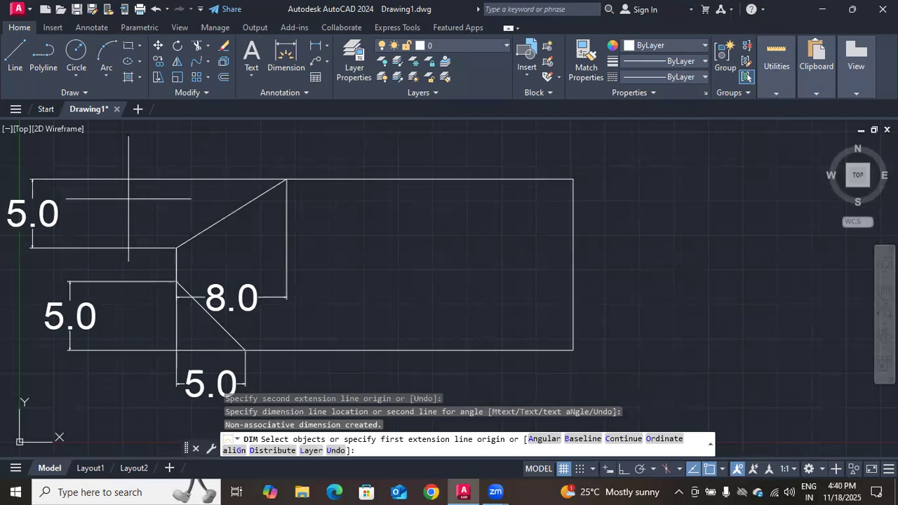
key("Return")
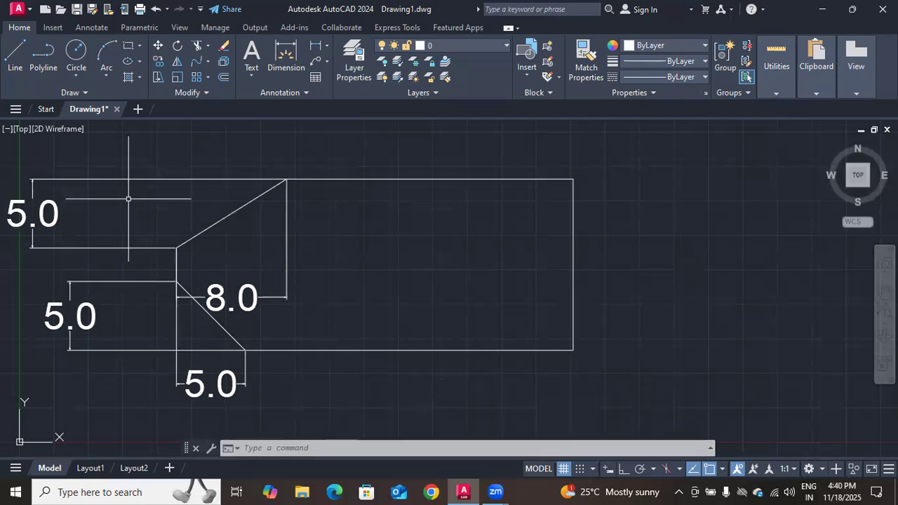
Undo the chamfer dimensions and both left-corner chamfers to restore the plain rectangle
key("ctrl+z")
key("ctrl+z")
key("ctrl+z")
key("ctrl+z")
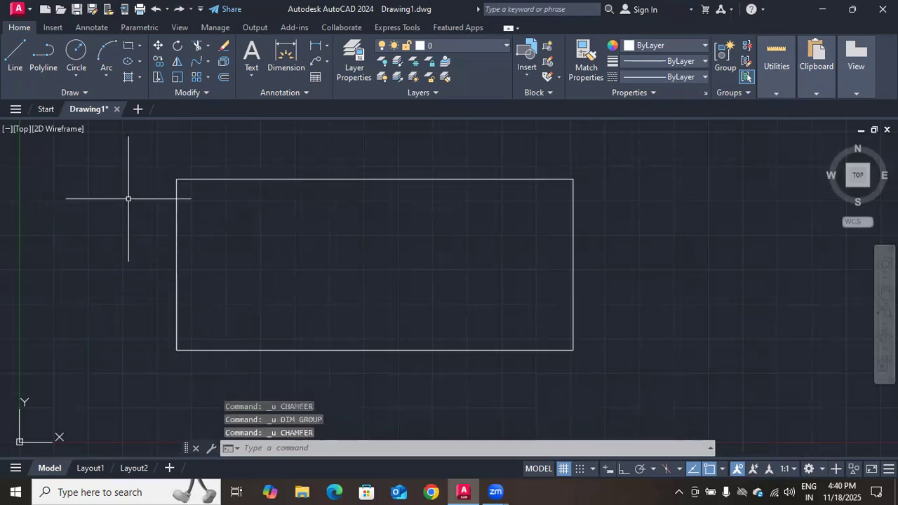
Chamfer the rectangle's lower-left corner using the Angle option, with length 5 along the bottom edge and angle 45
type("cha")
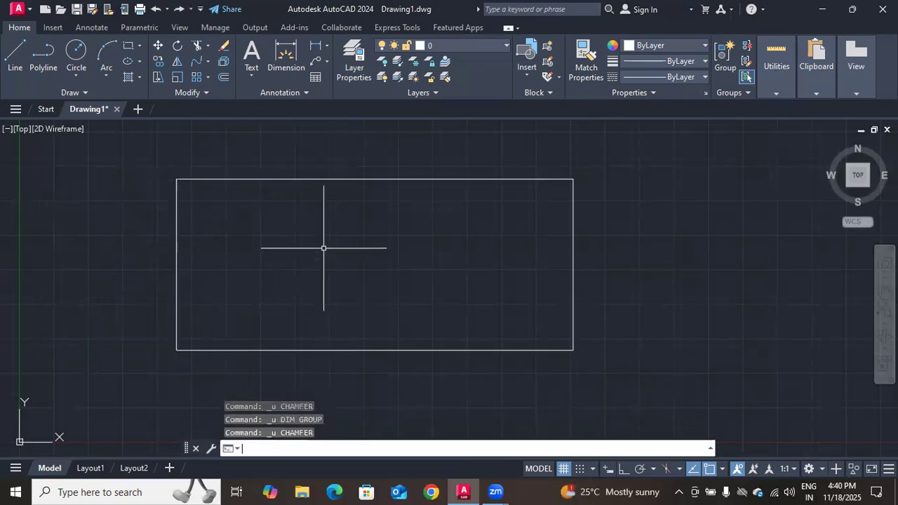
key("Return")
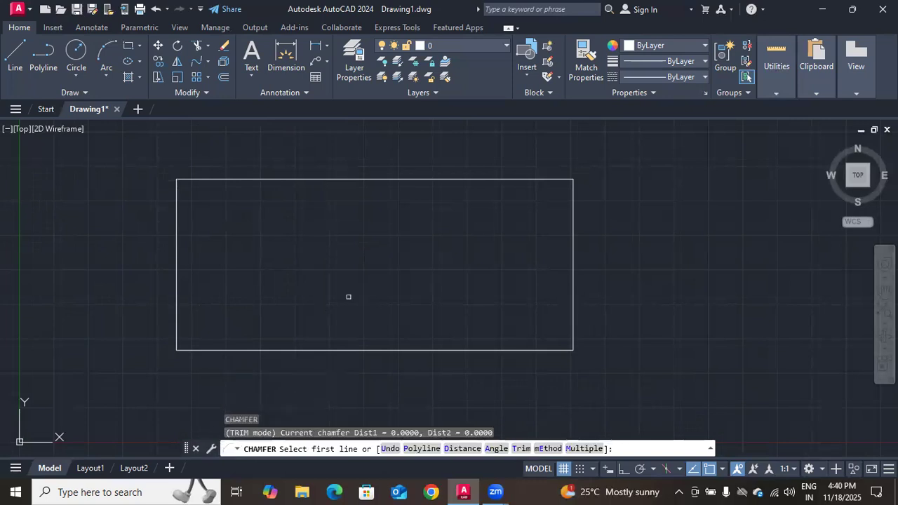
left_click(489, 450)
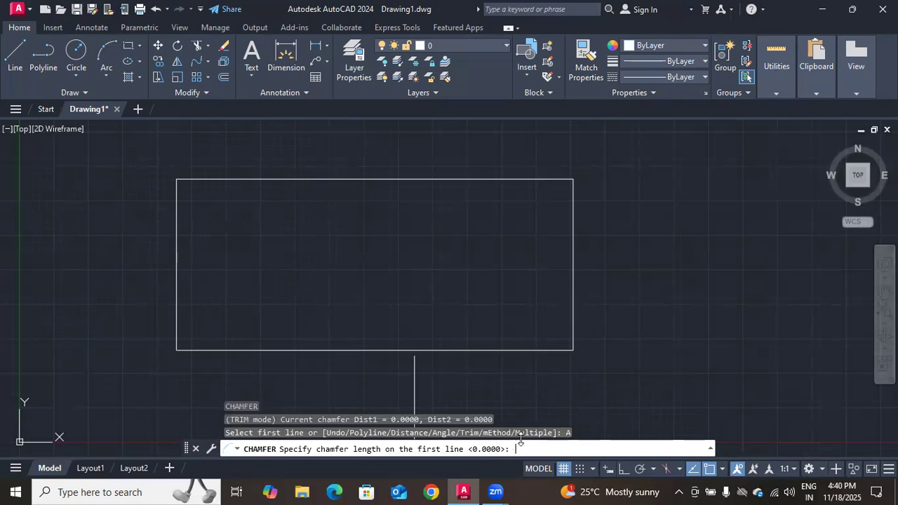
type("5")
key("Return")
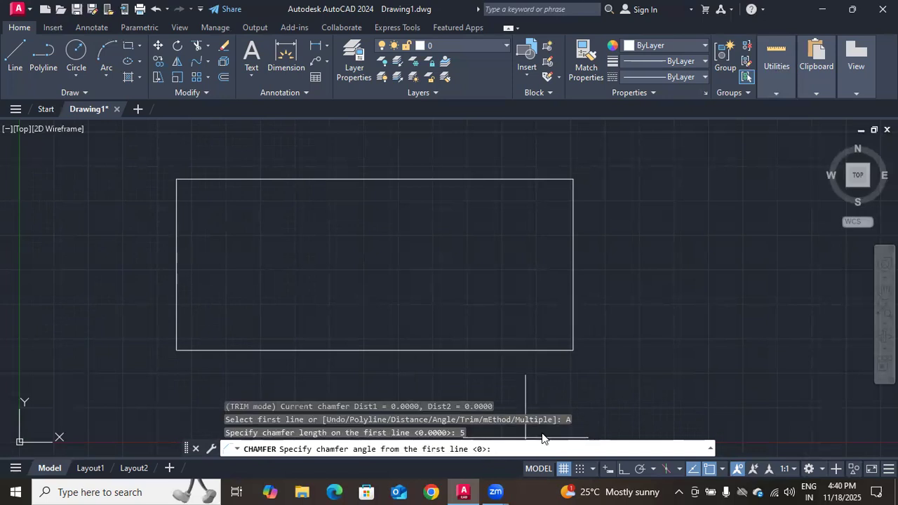
type("45")
key("Return")
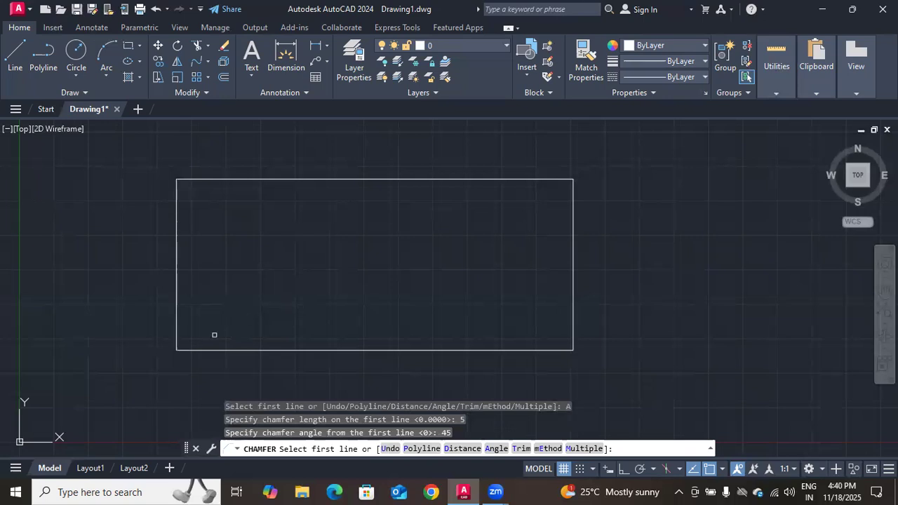
left_click(199, 350)
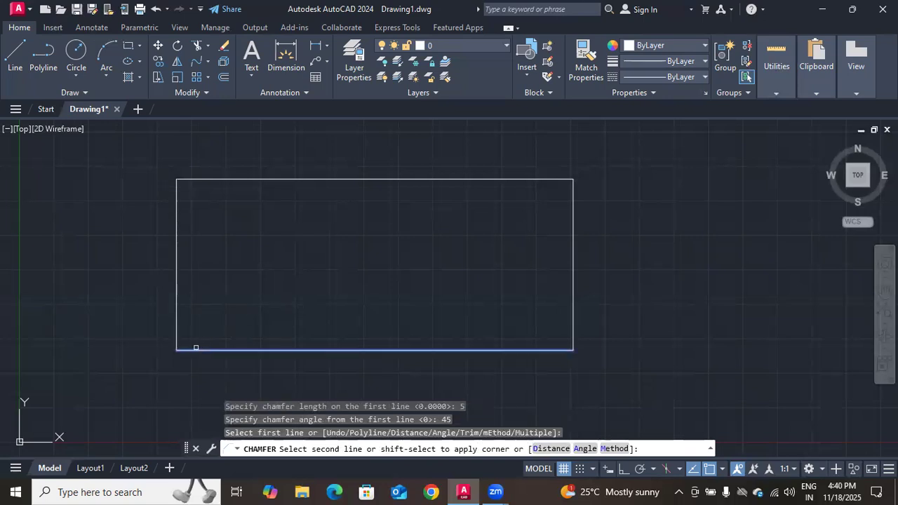
left_click(178, 334)
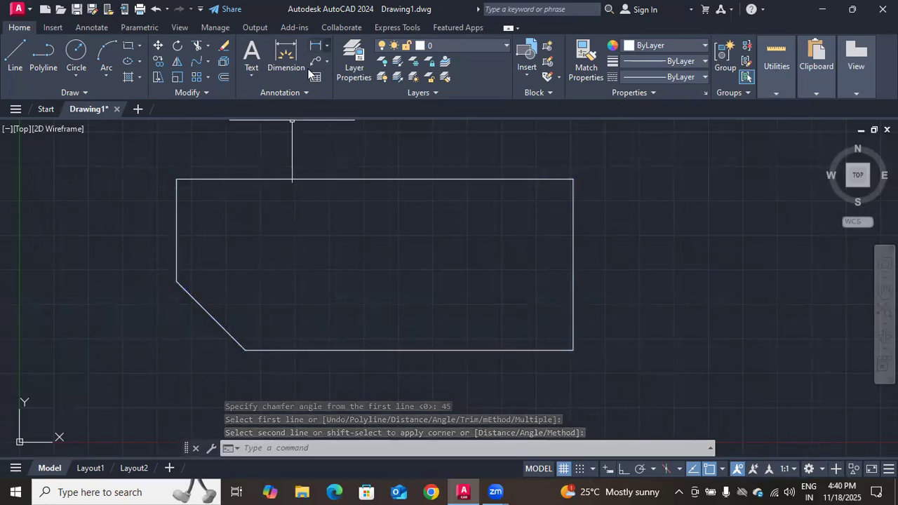
Add an angular dimension between the lower-left chamfer and the bottom edge, and undo both the dimension and the chamfer
left_click(326, 45)
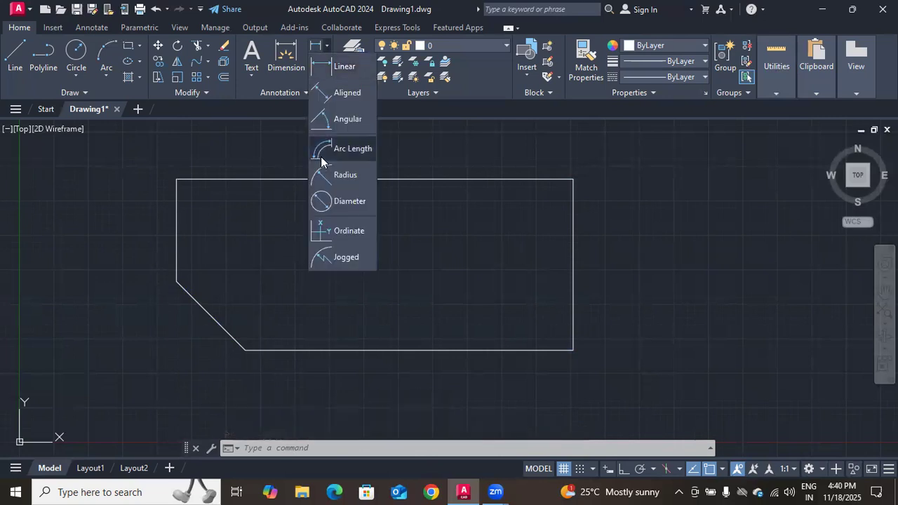
left_click(330, 123)
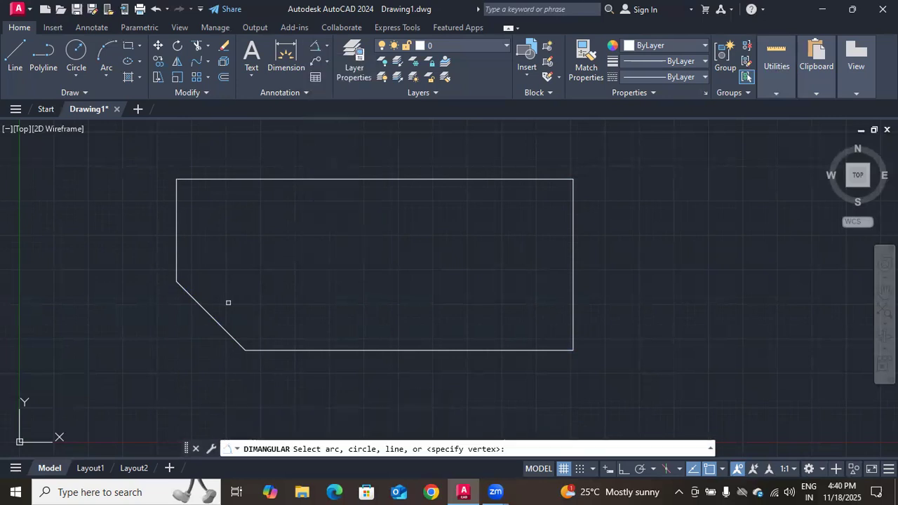
left_click(223, 323)
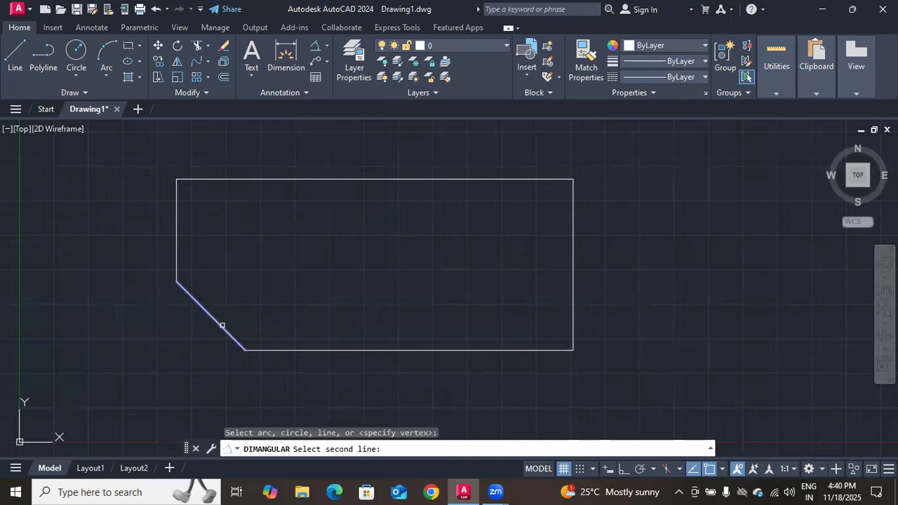
left_click(254, 347)
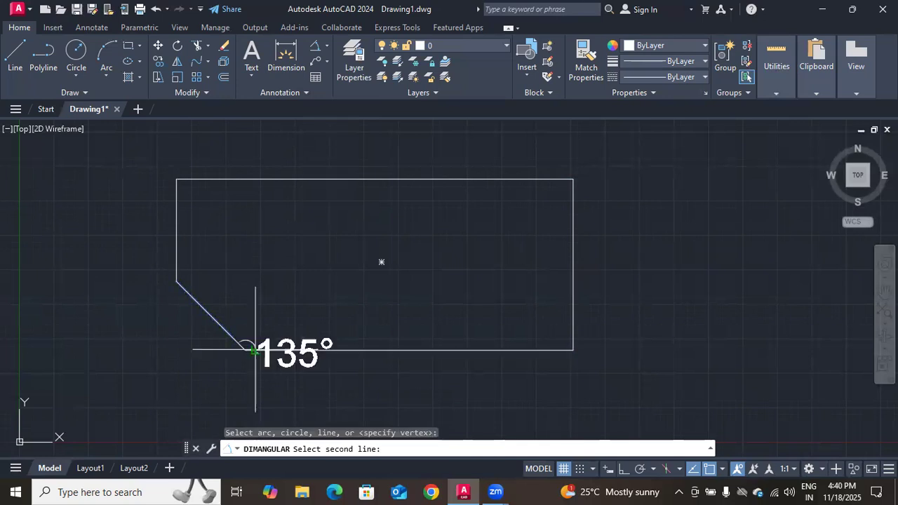
left_click(188, 326)
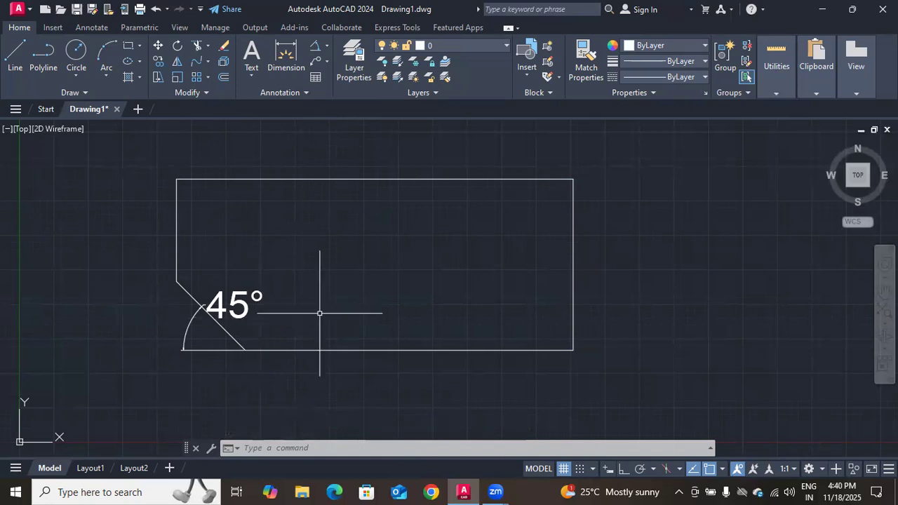
key("ctrl+z")
key("ctrl+z")
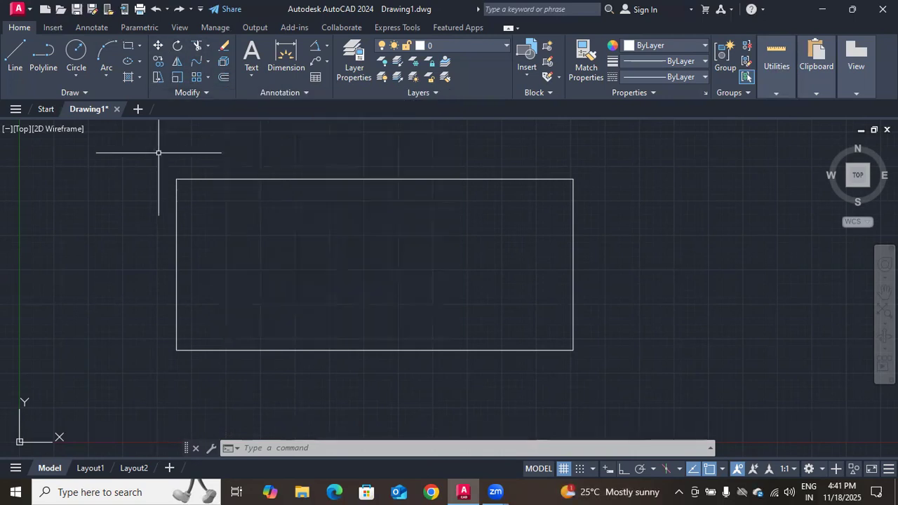
Offset the rectangle outward by 10 with the Layer option set to Current
type("o")
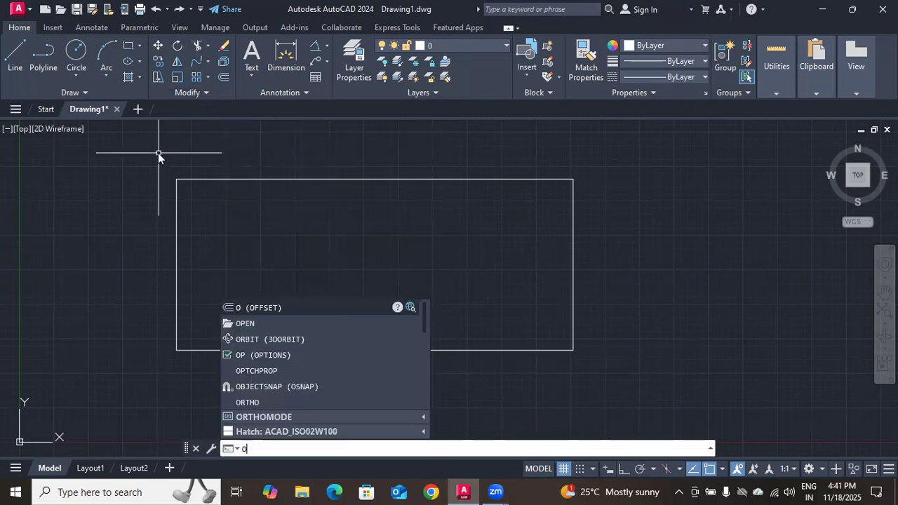
key("Return")
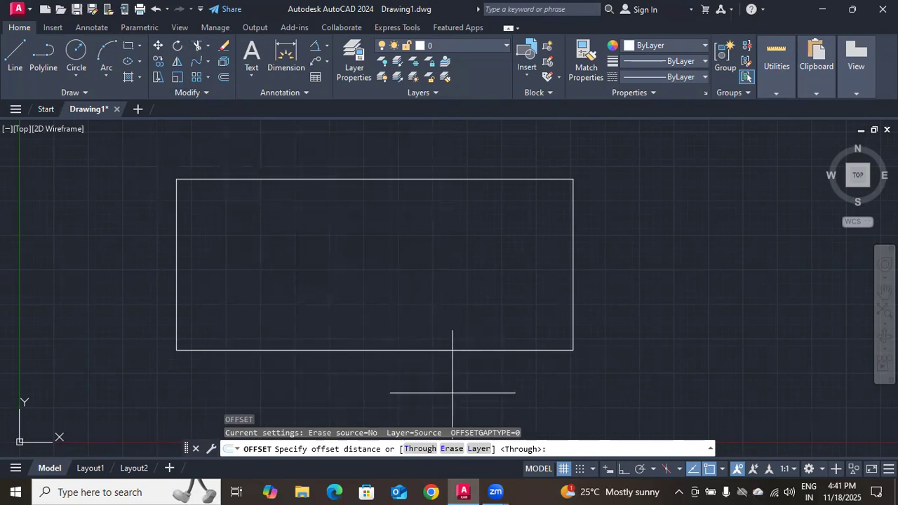
left_click(477, 449)
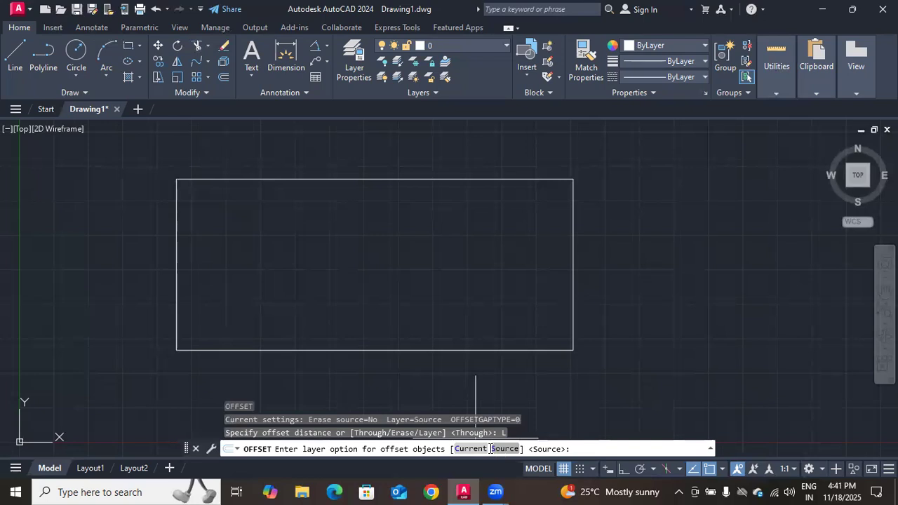
left_click(471, 449)
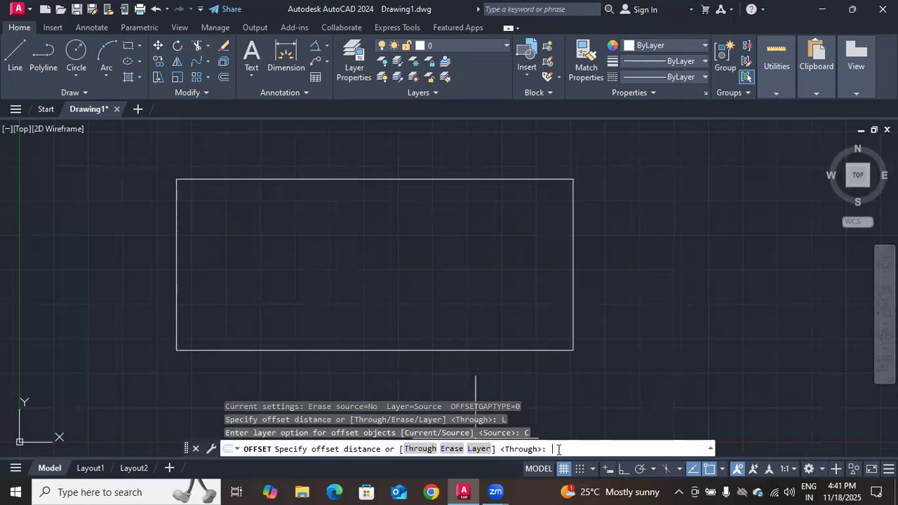
type("10")
key("Return")
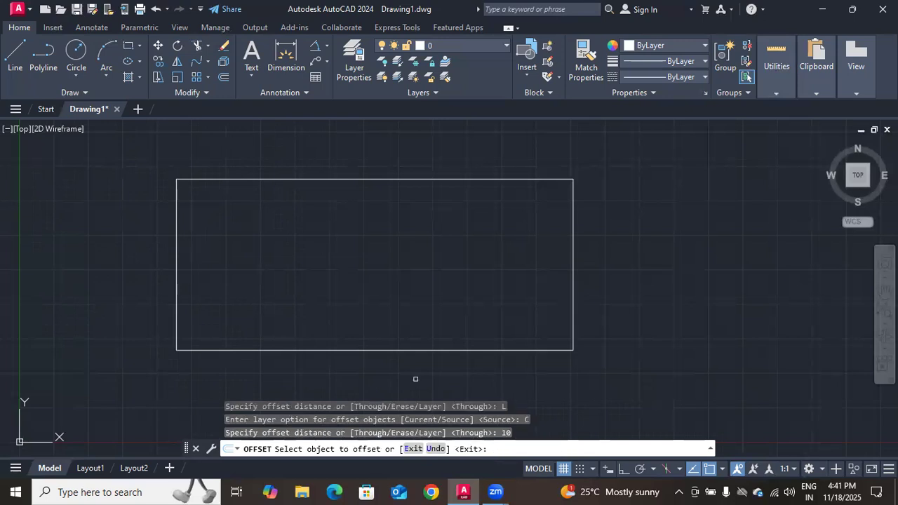
left_click(254, 349)
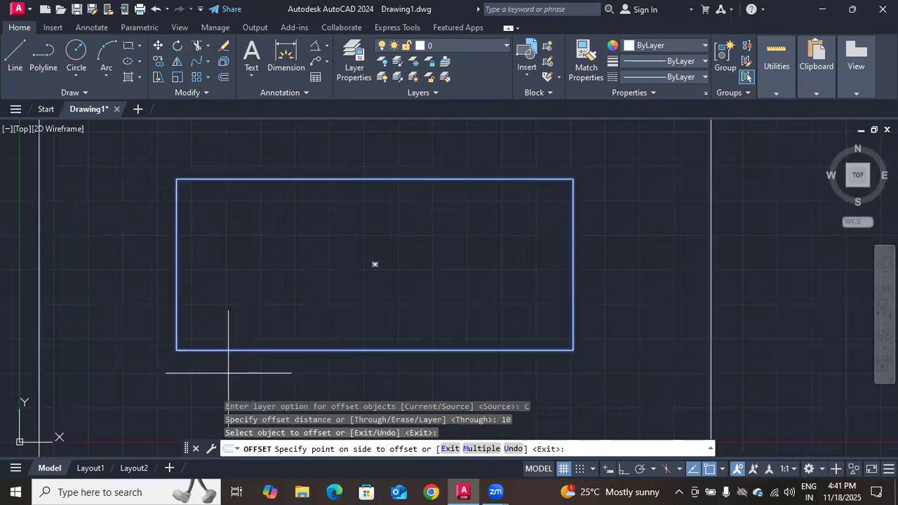
left_click(161, 383)
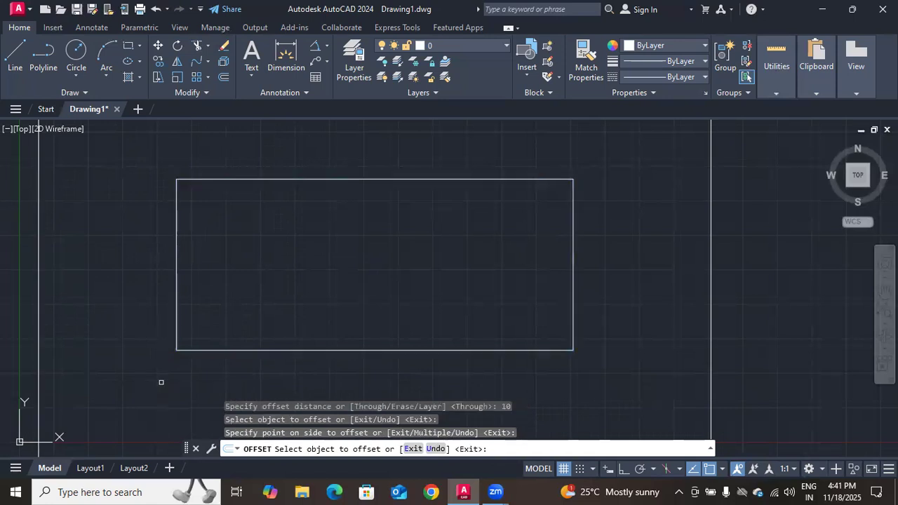
key("Return")
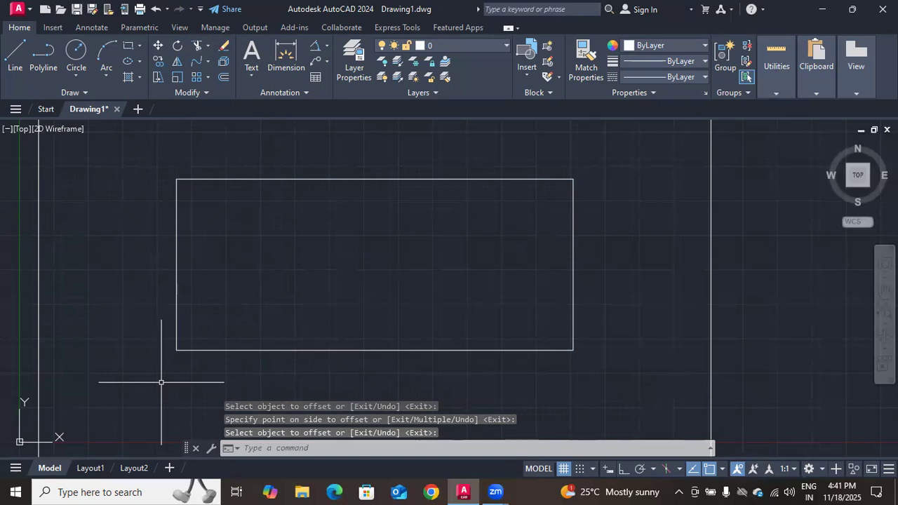
Dimension the horizontal gap between the left edges of the original and offset rectangles, and undo both the dimension and the offset
left_click(286, 60)
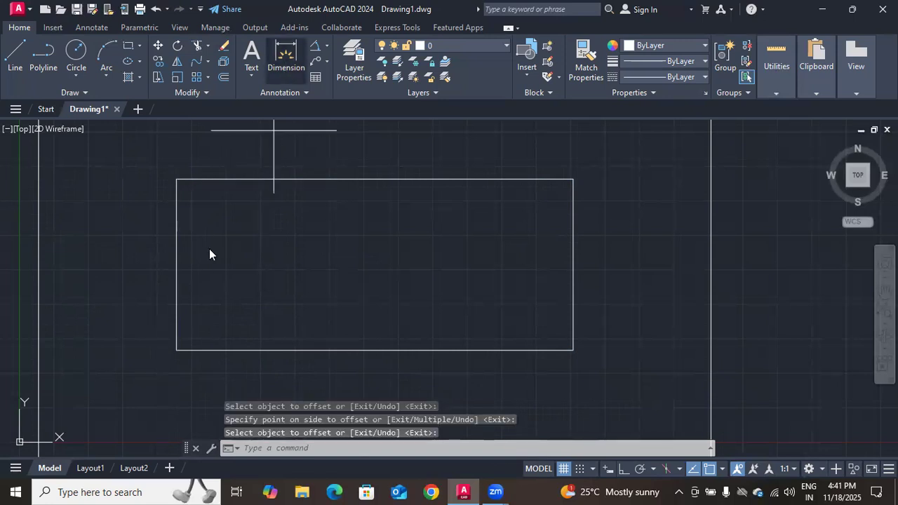
key("Return")
left_click(177, 349)
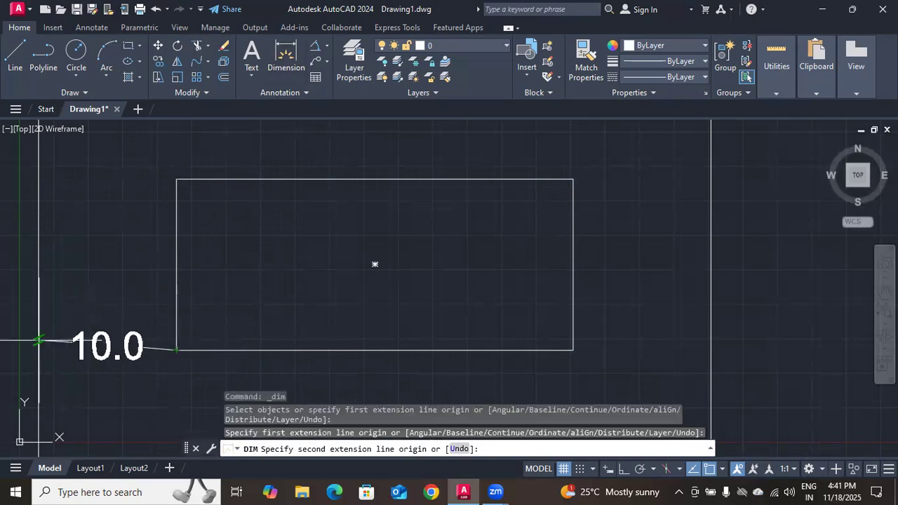
left_click(38, 347)
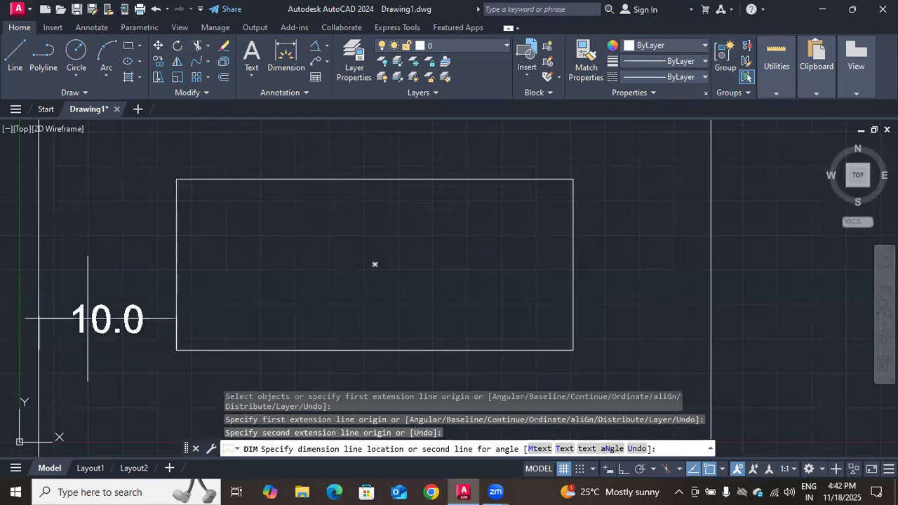
left_click(108, 271)
key("Escape")
key("ctrl+z")
key("ctrl+z")
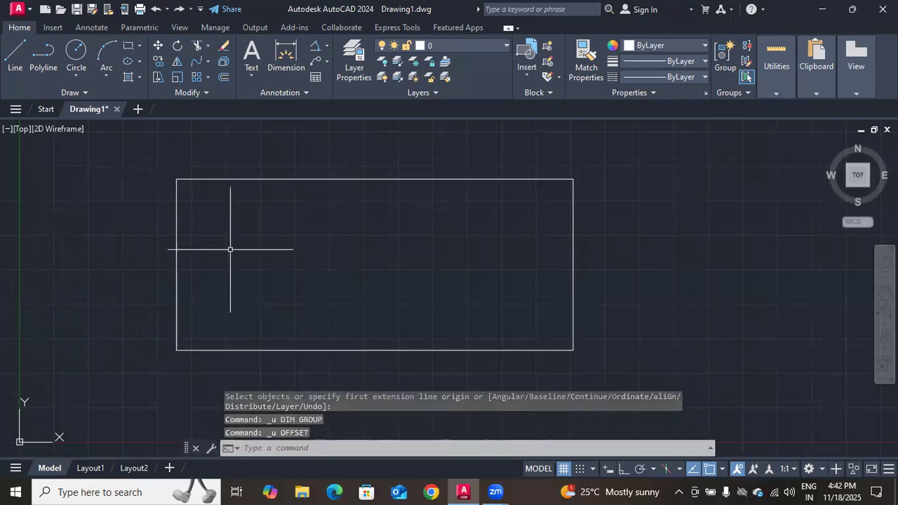
Offset the rectangle outward by 2 with the Layer option set to Current
left_click(219, 80)
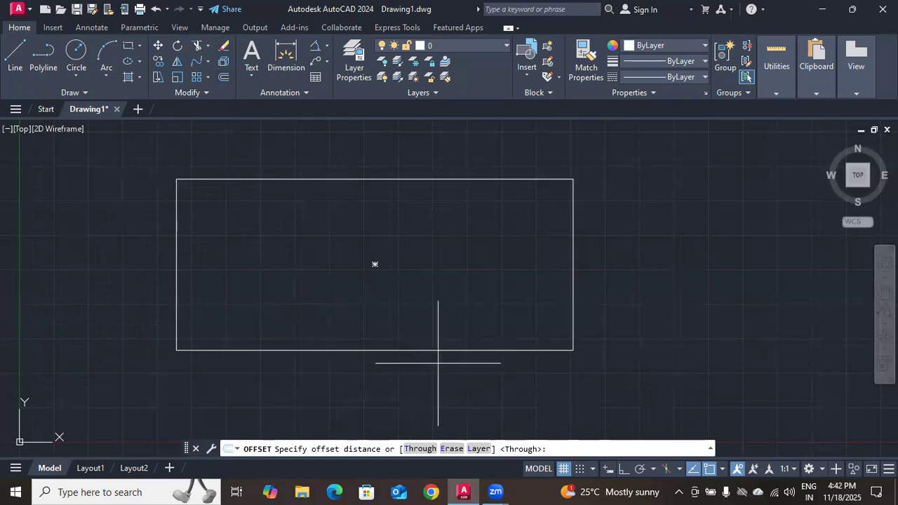
left_click(479, 449)
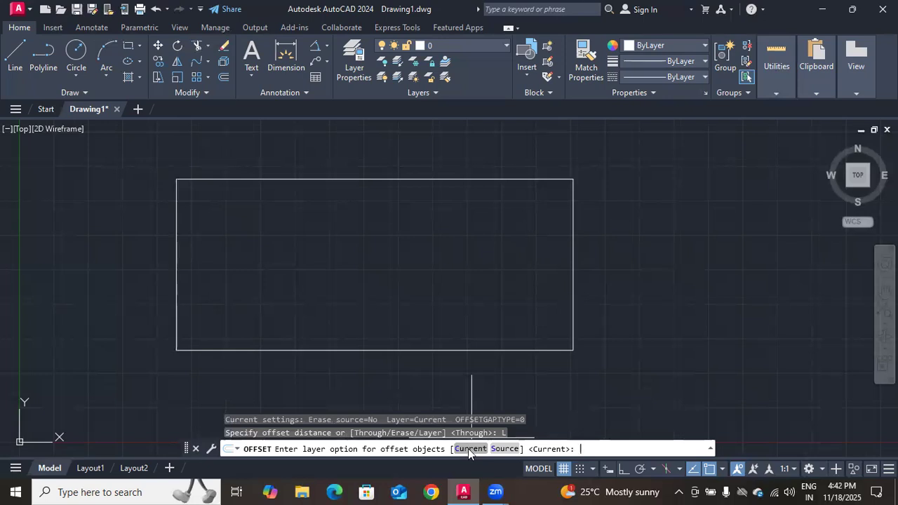
left_click(468, 450)
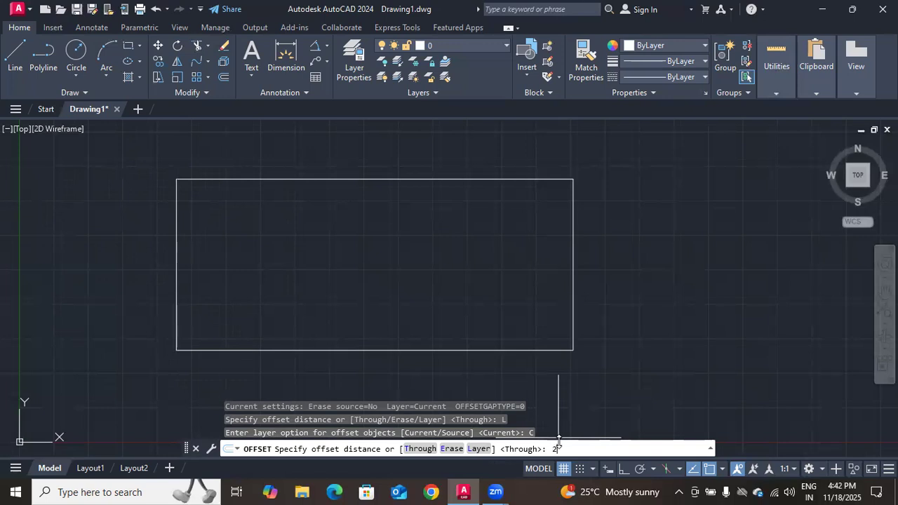
key("Return")
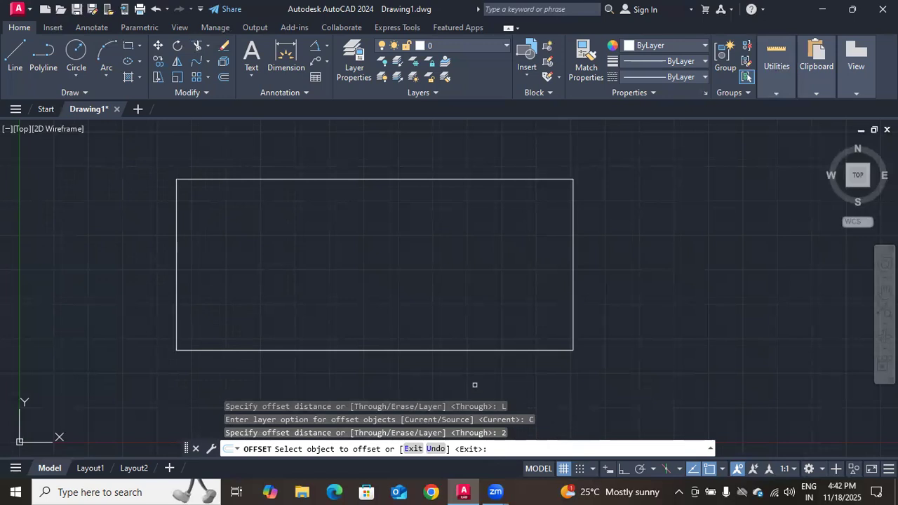
left_click(462, 351)
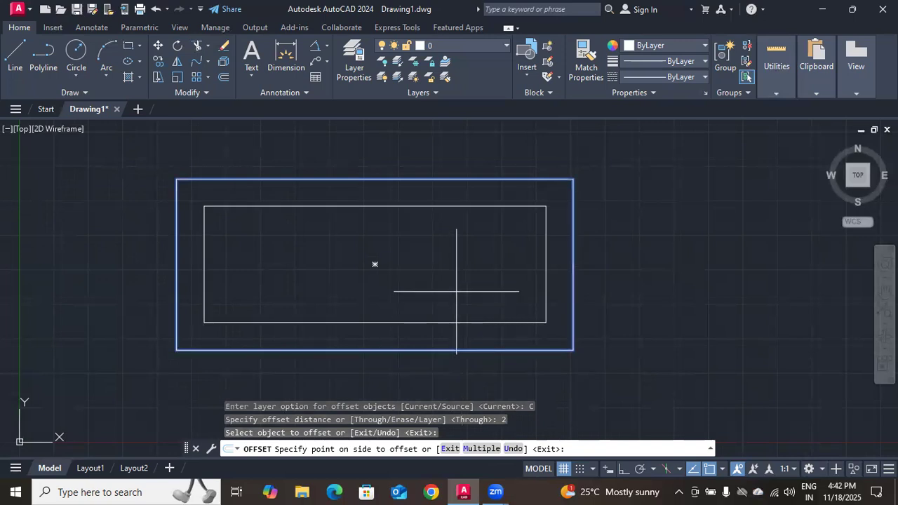
left_click(453, 368)
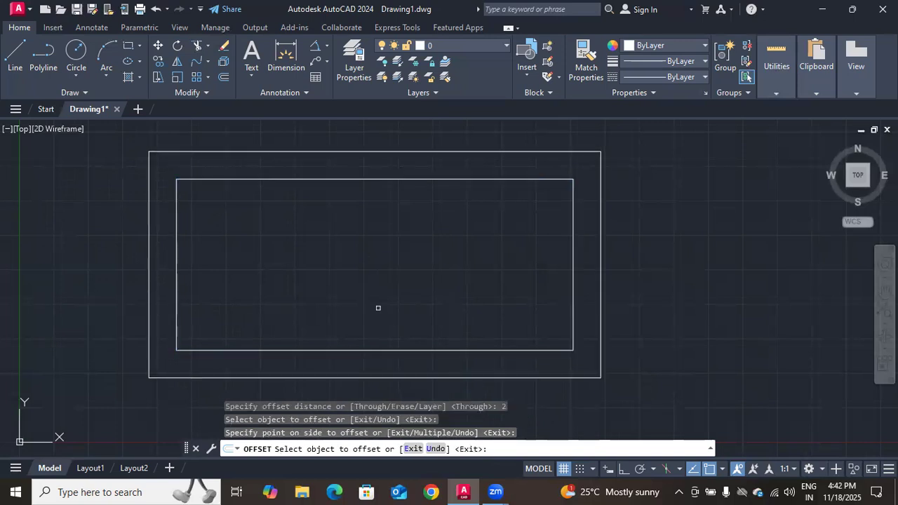
key("Return")
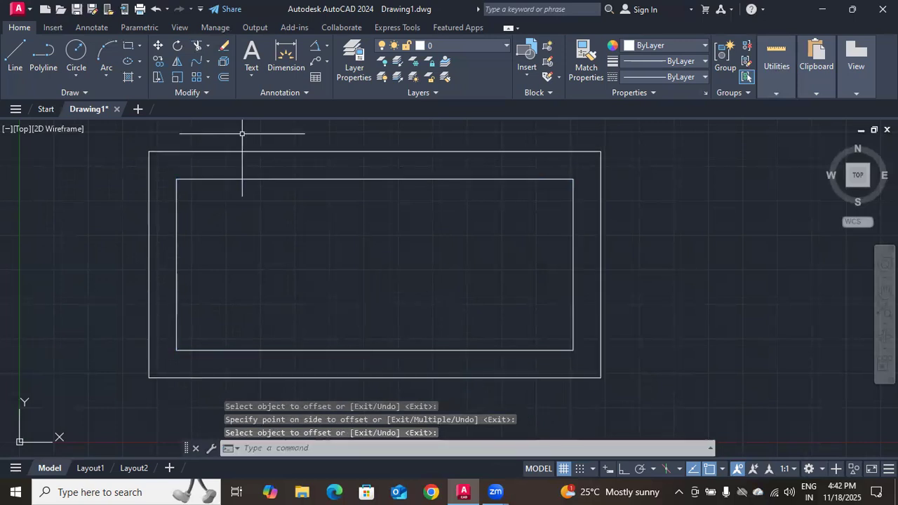
Fillet the inner rectangle's upper-left corner with a radius of 2
left_click(207, 65)
left_click(208, 78)
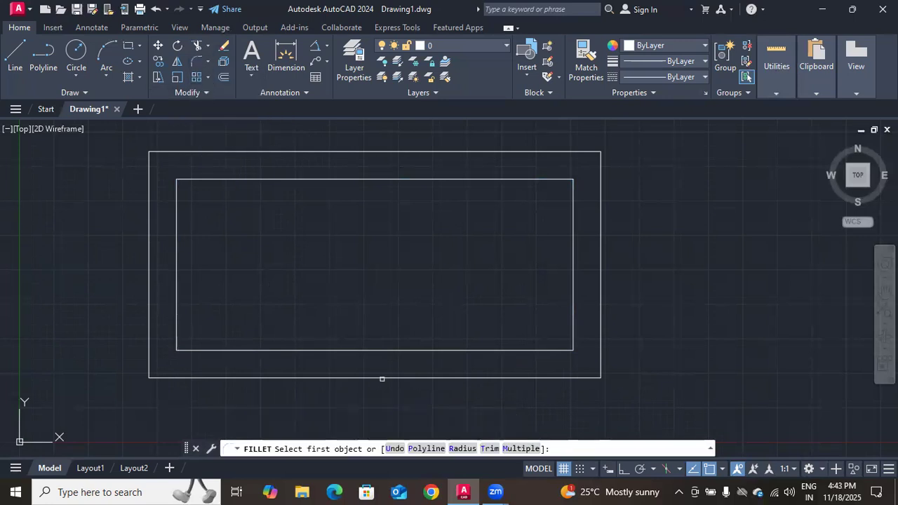
left_click(469, 449)
type("2")
key("Return")
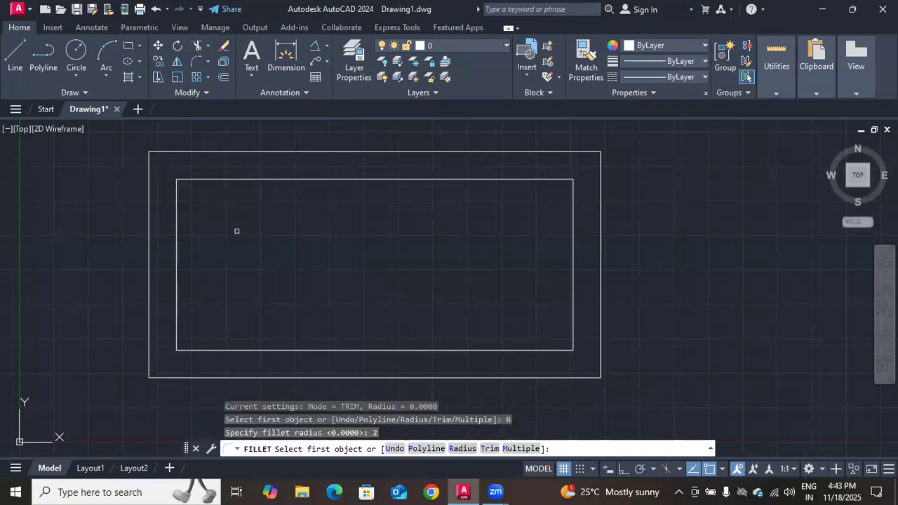
left_click(177, 209)
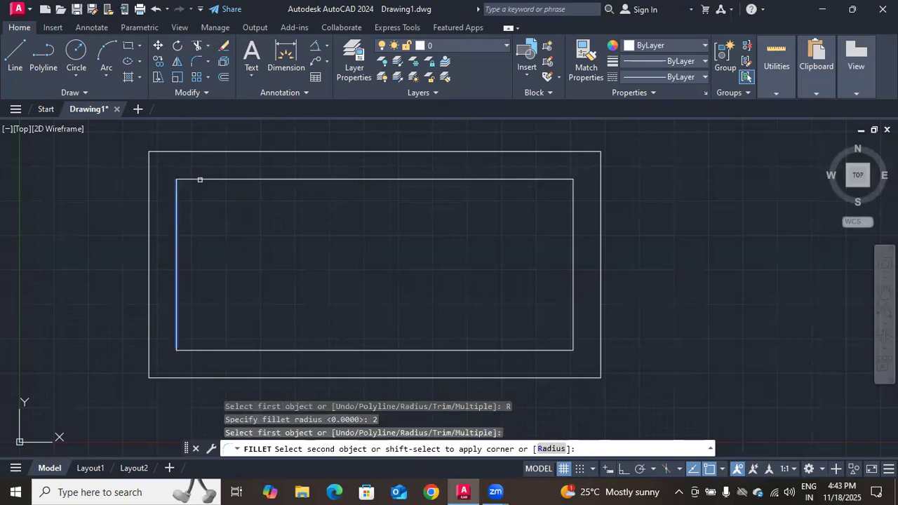
left_click(200, 180)
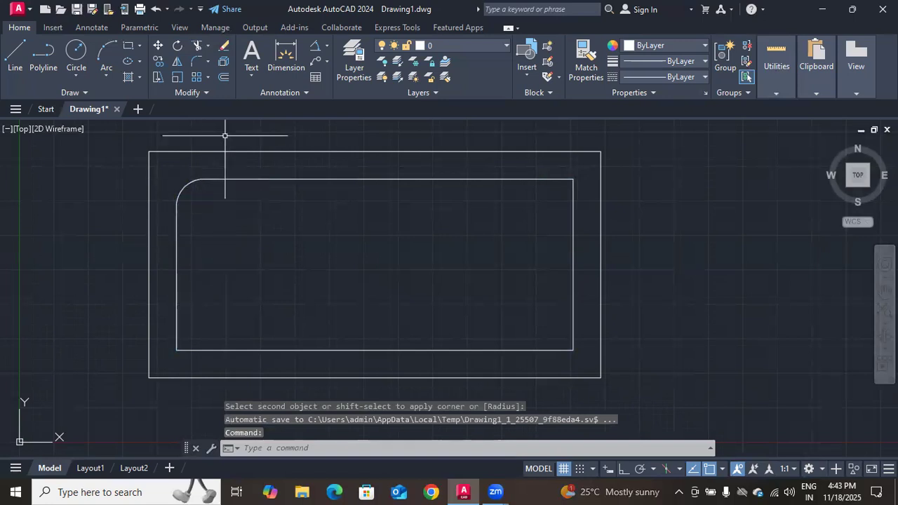
Offset the filleted rectangle inward by 1 with the Layer option set to Current
left_click(223, 77)
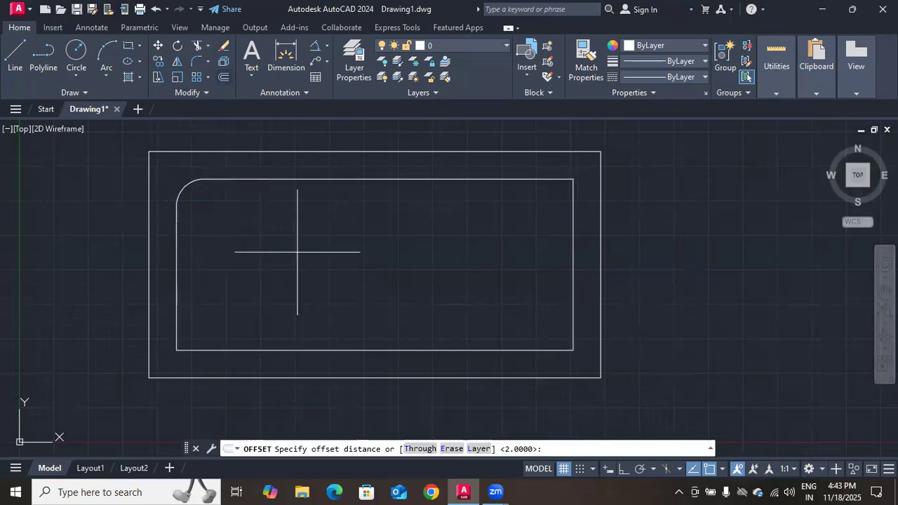
left_click(472, 449)
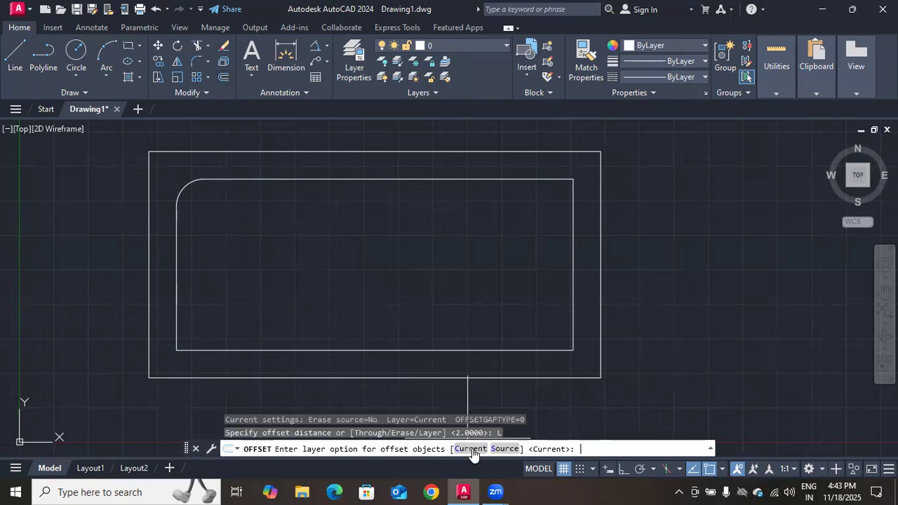
left_click(470, 448)
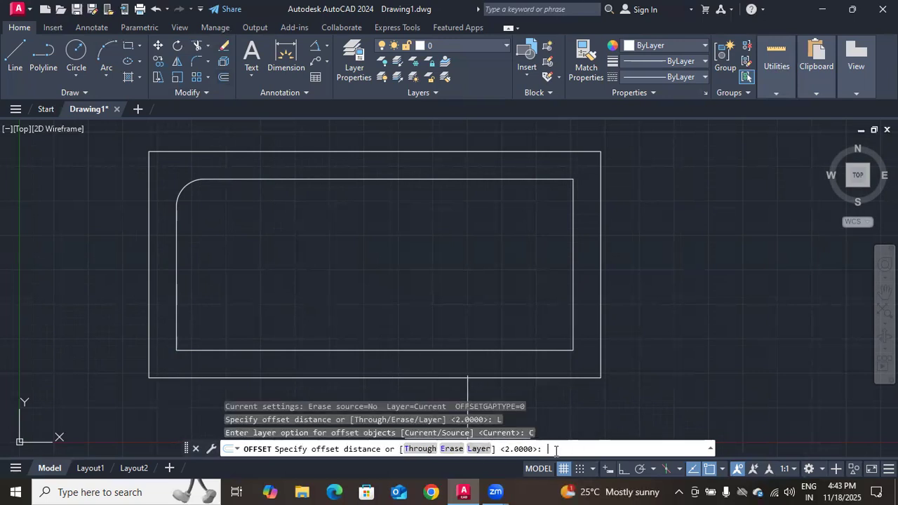
type("1")
key("Return")
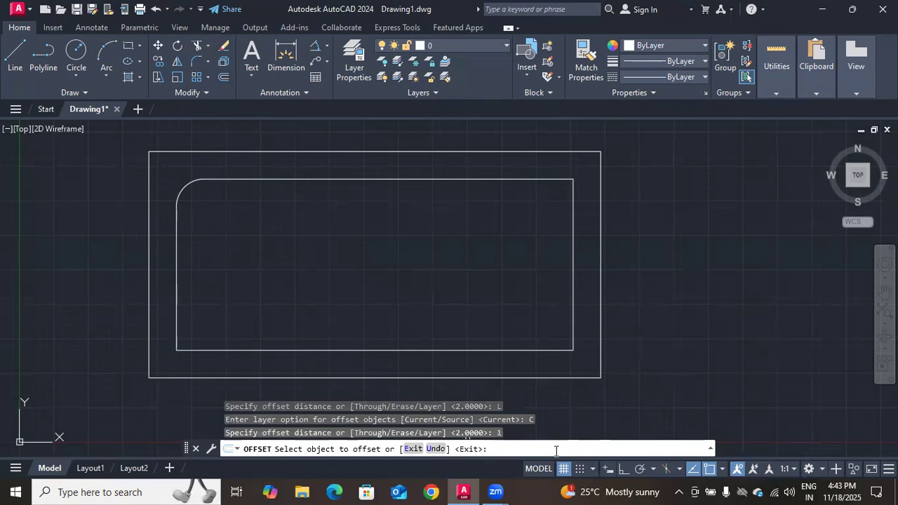
left_click(421, 350)
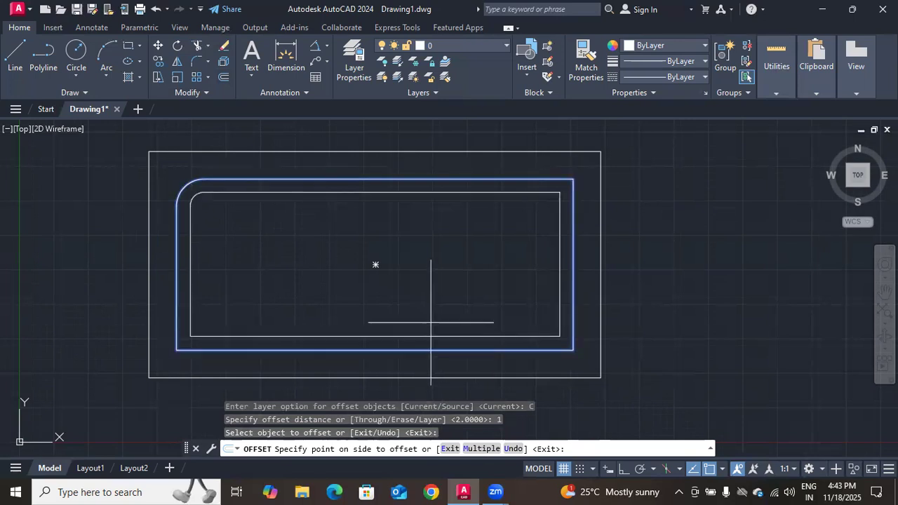
left_click(430, 323)
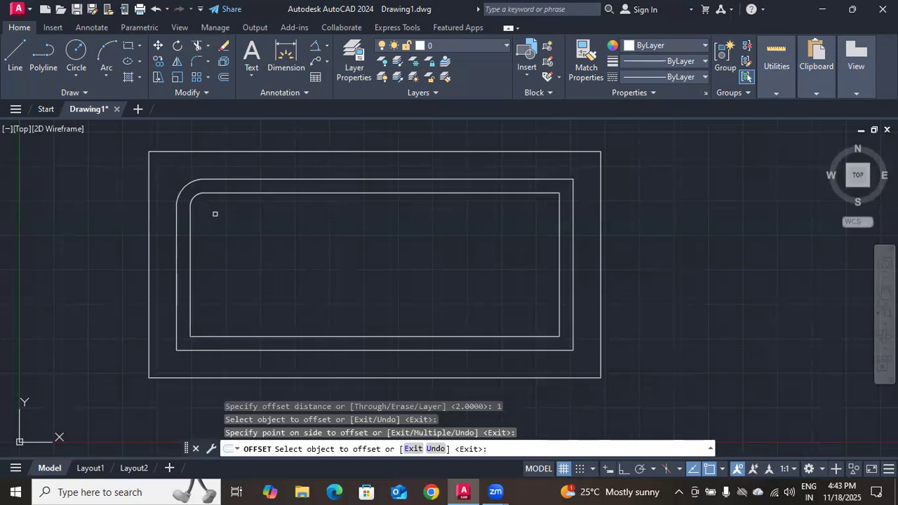
key("Return")
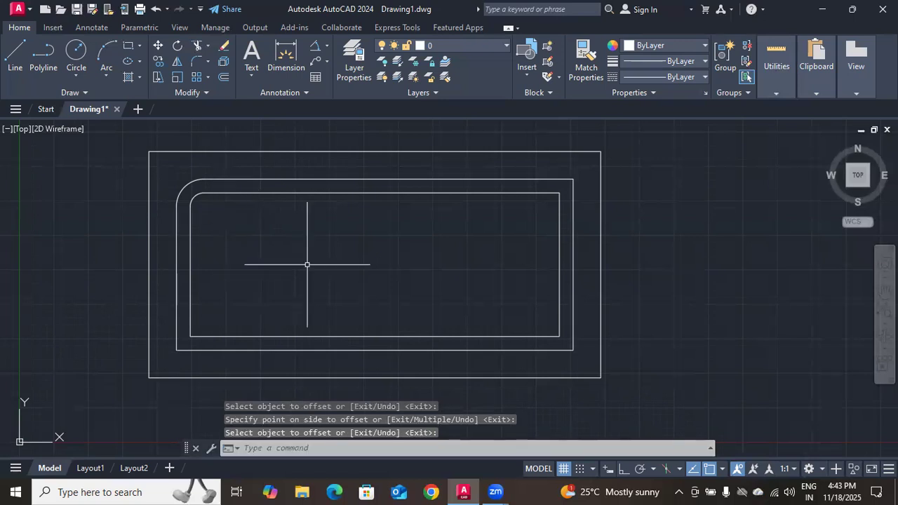
Show the additional Modify commands
left_click(205, 90)
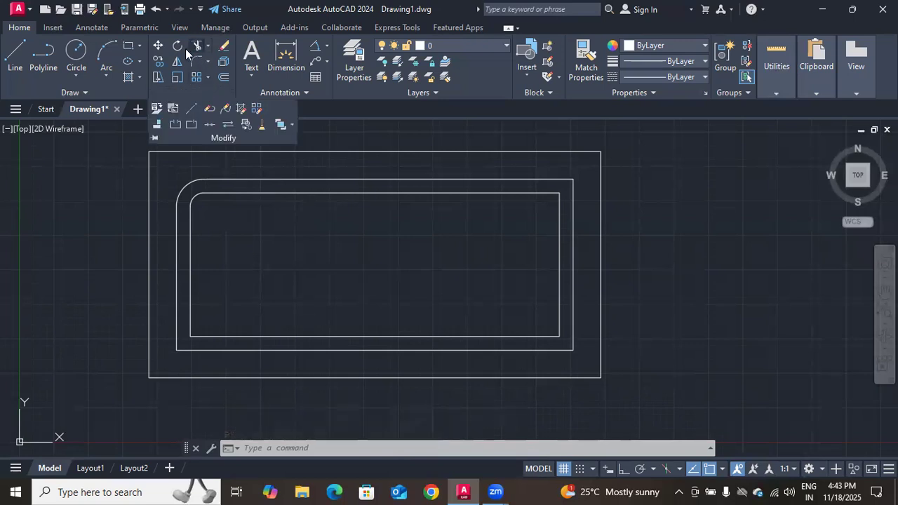